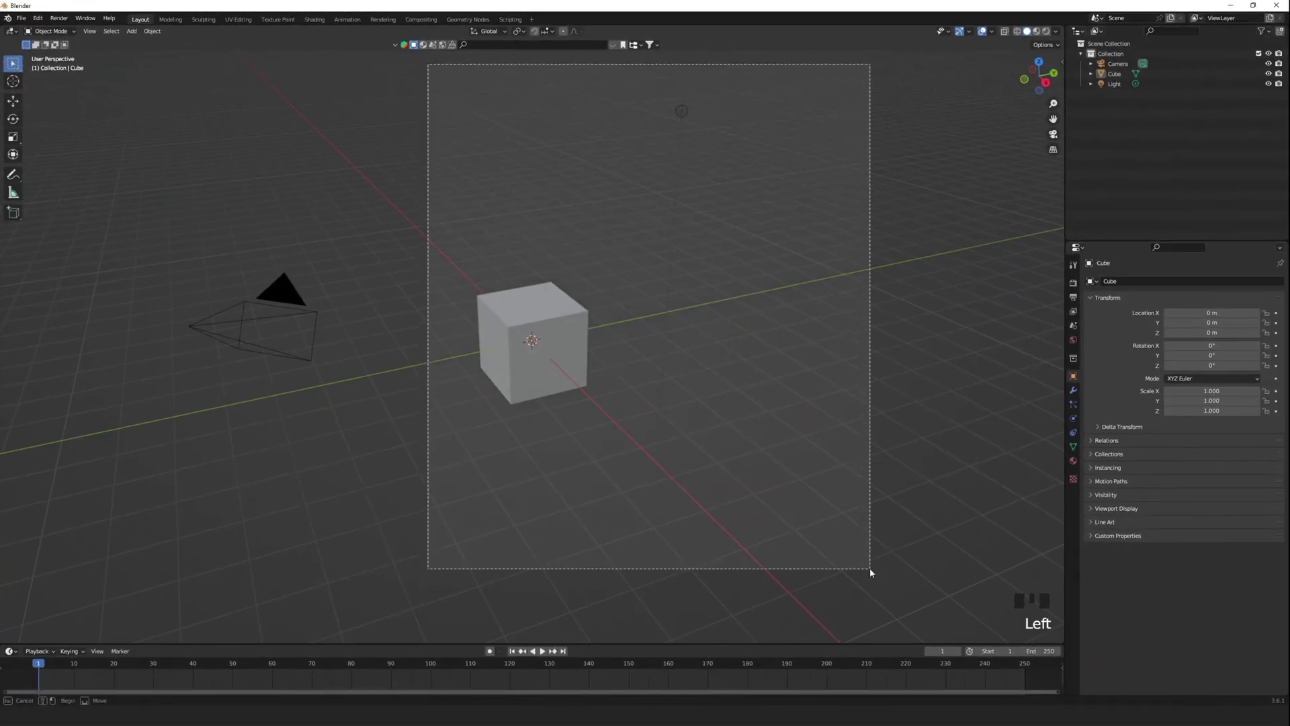
- Delete the cube and light, then place the camera at location 0, -5, 0
key(Delete)
click(301, 292)
click(1208, 312)
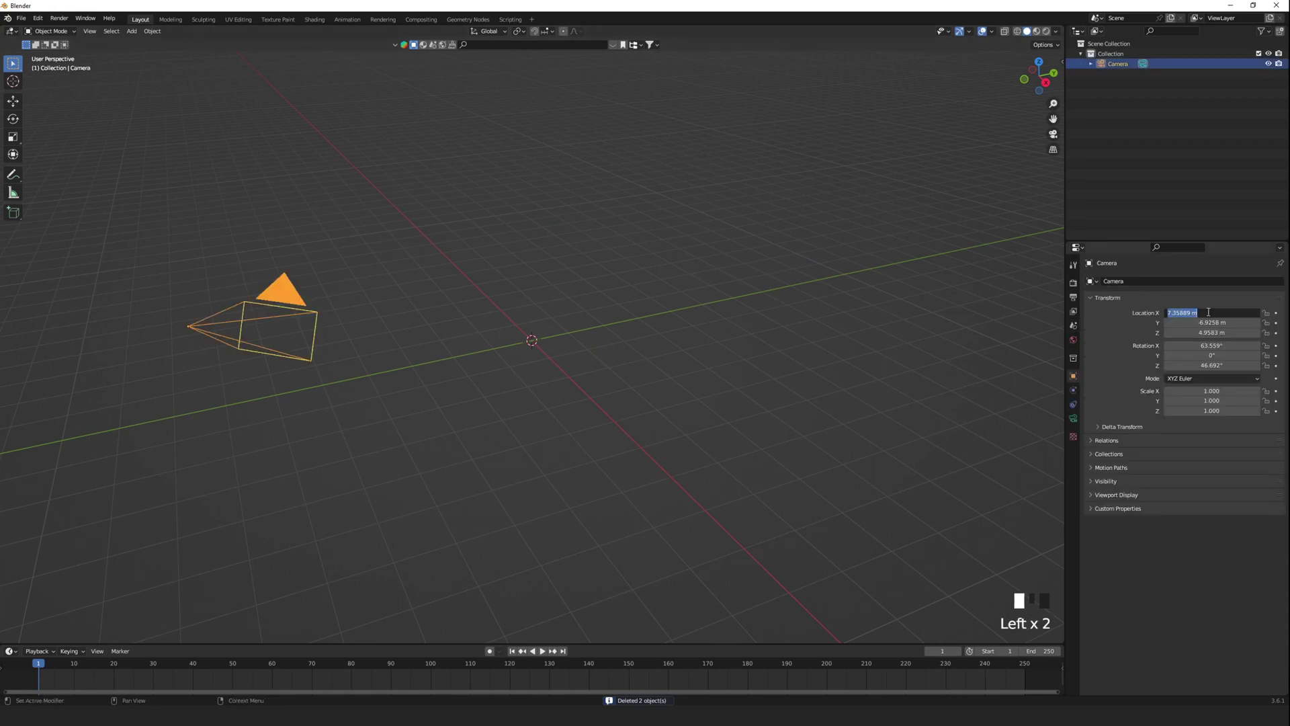
key(Return)
click(1212, 333)
text(0)
key(Return)
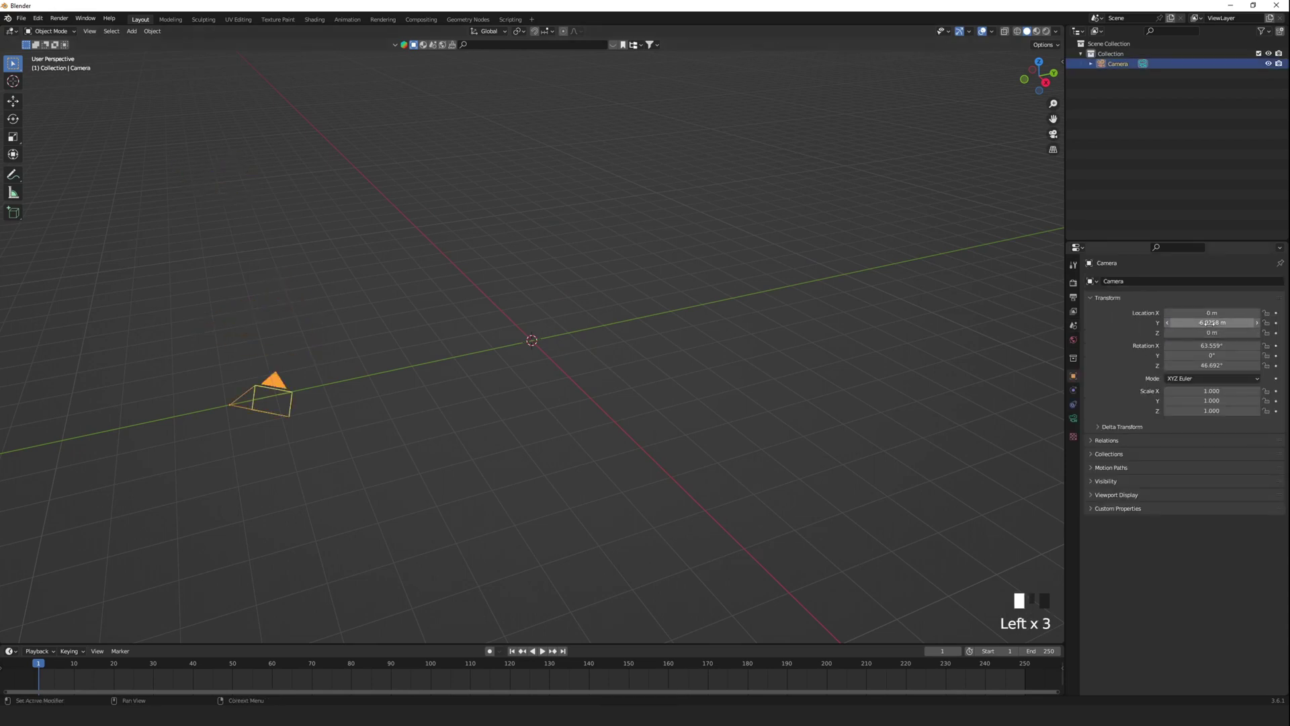
text(-5)
key(Return)
- Set the camera rotation to 90° on X and 0° on Z
click(1206, 345)
text(90)
key(Return)
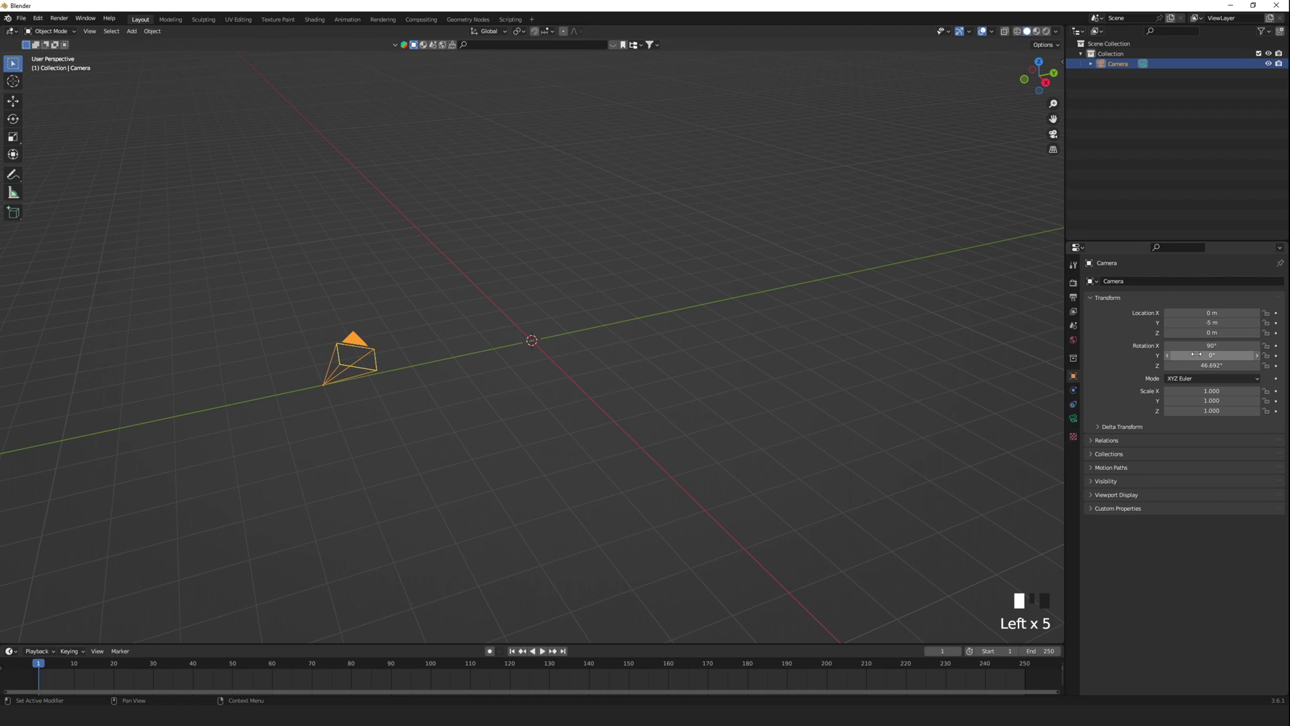
click(1202, 365)
text(0)
key(Return)
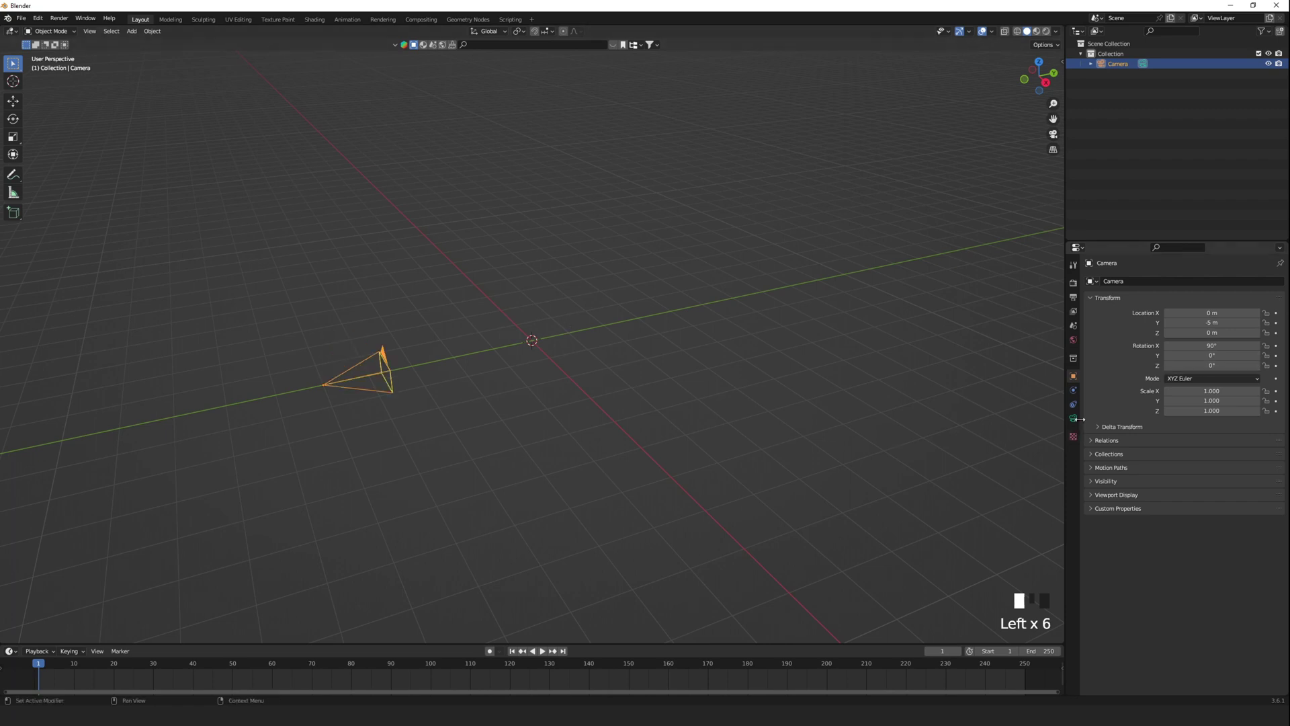
- Switch the camera lens type to Orthographic and deselect it
click(1073, 418)
click(1233, 313)
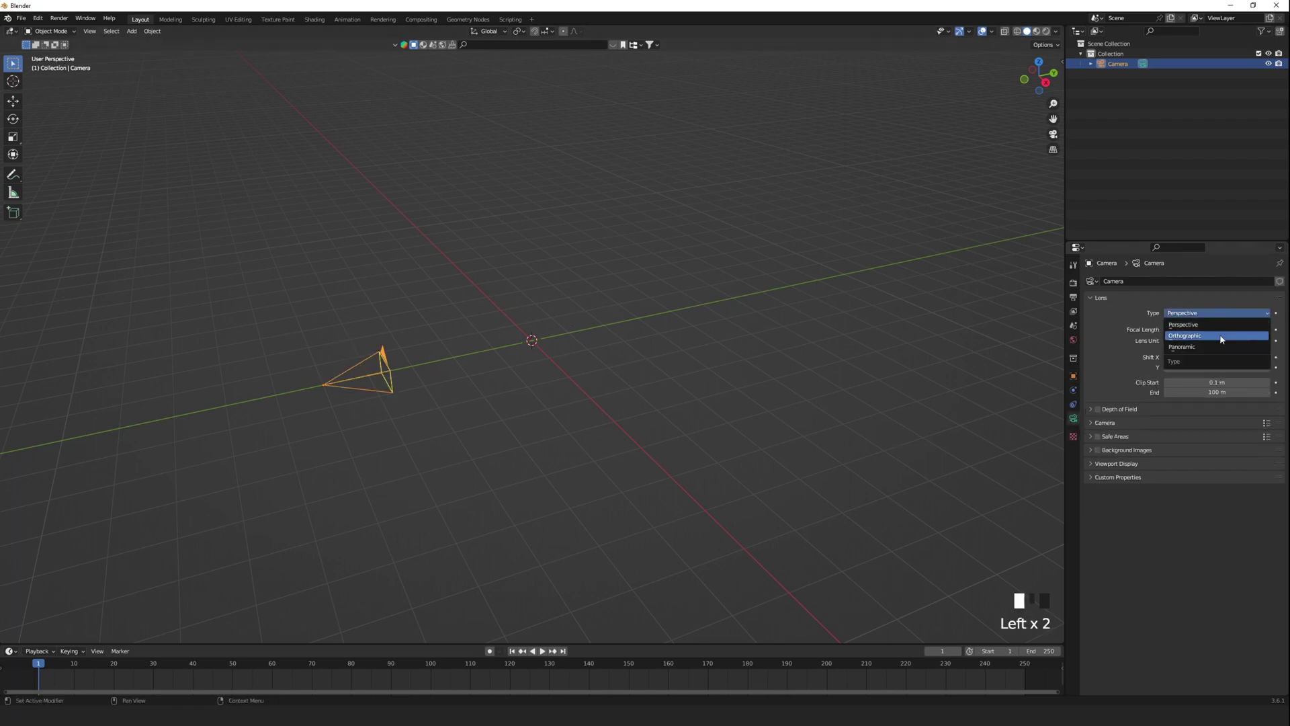
click(1223, 337)
click(627, 319)
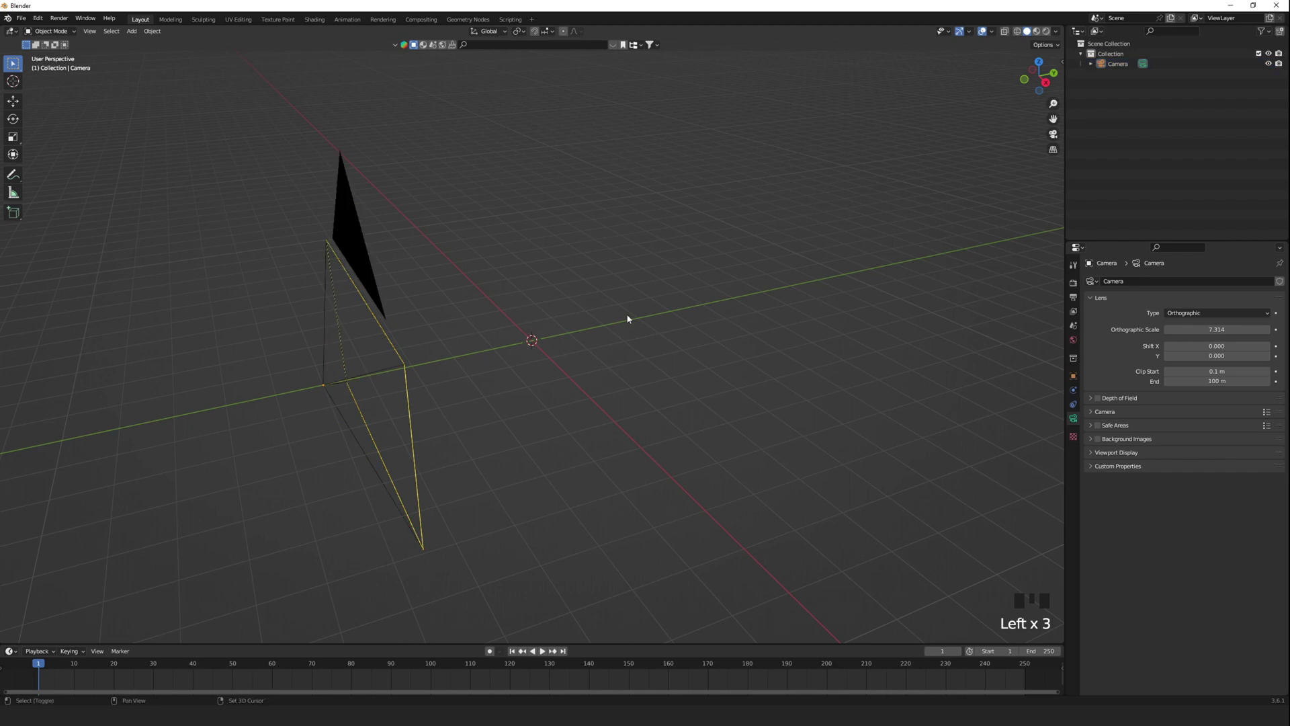
- Add a plane and rotate it 90° on X so it stands upright
key(shift+a)
click(667, 314)
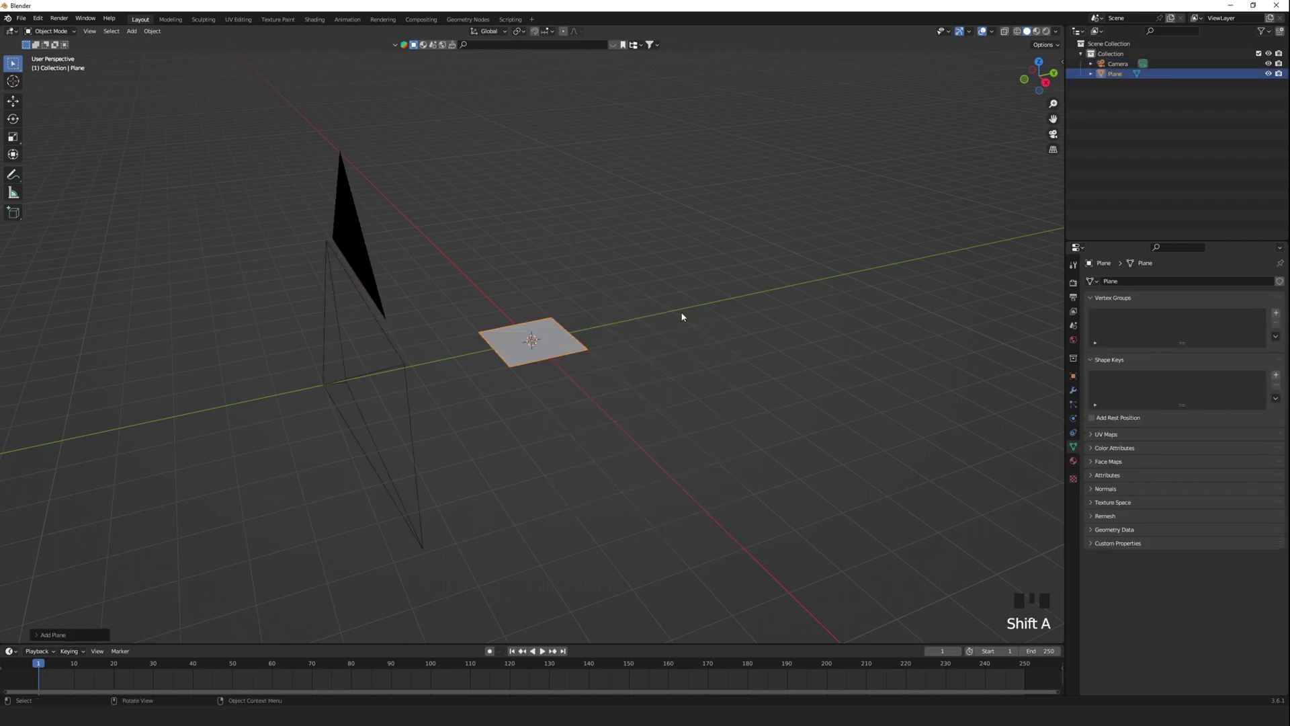
click(1073, 376)
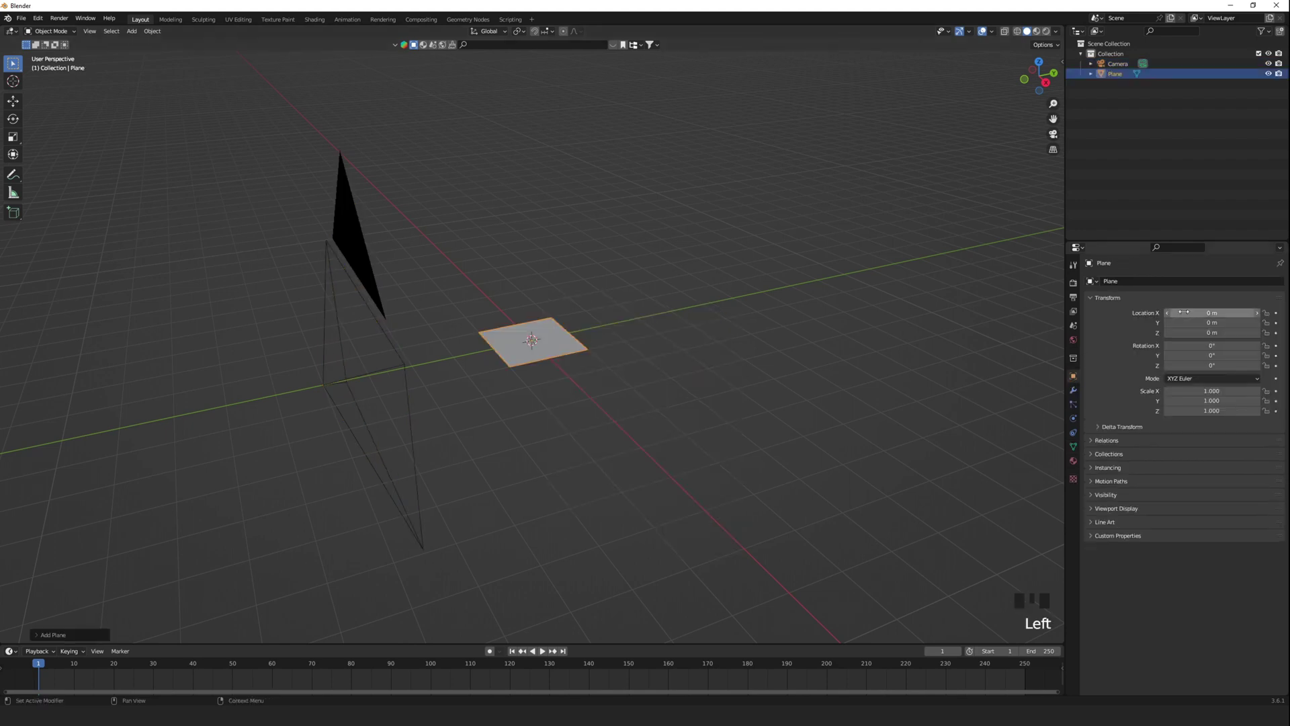
click(1226, 346)
text(90)
key(KP_Enter)
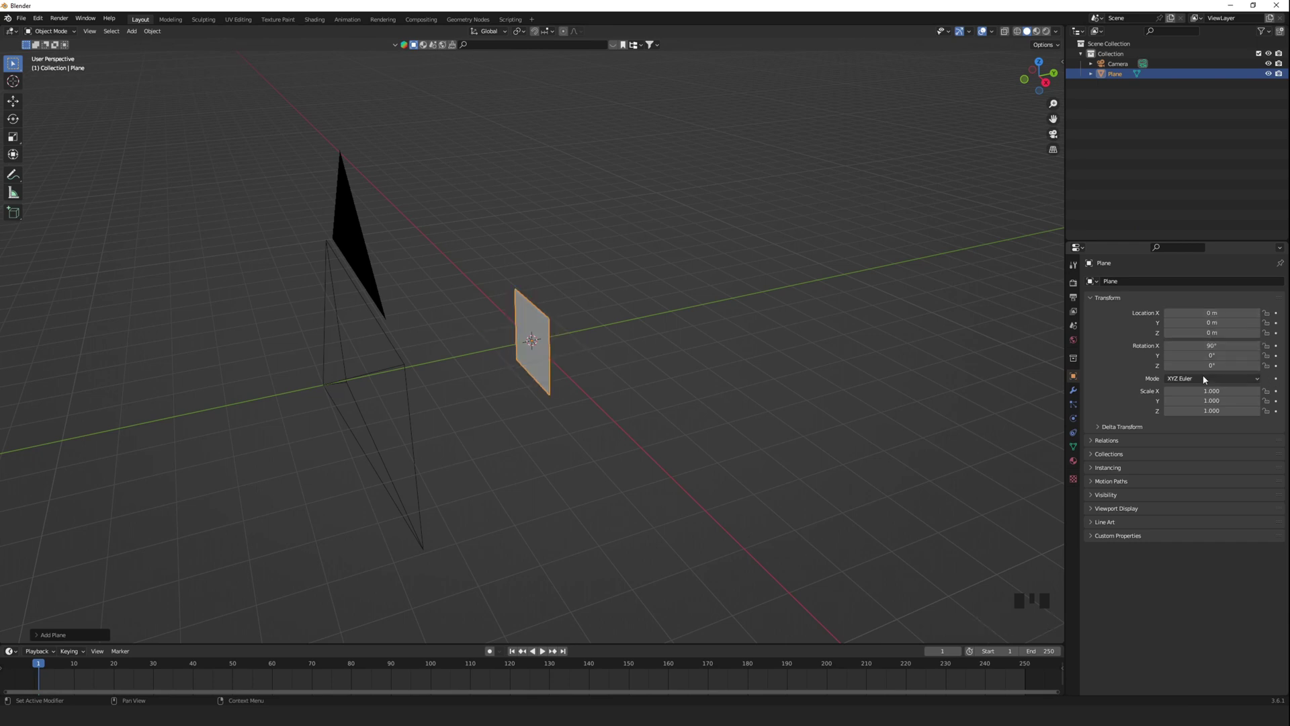
- Scale the plane to 1.6 on X and 0.9 on Y
click(1214, 392)
text(1.6)
key(Tab)
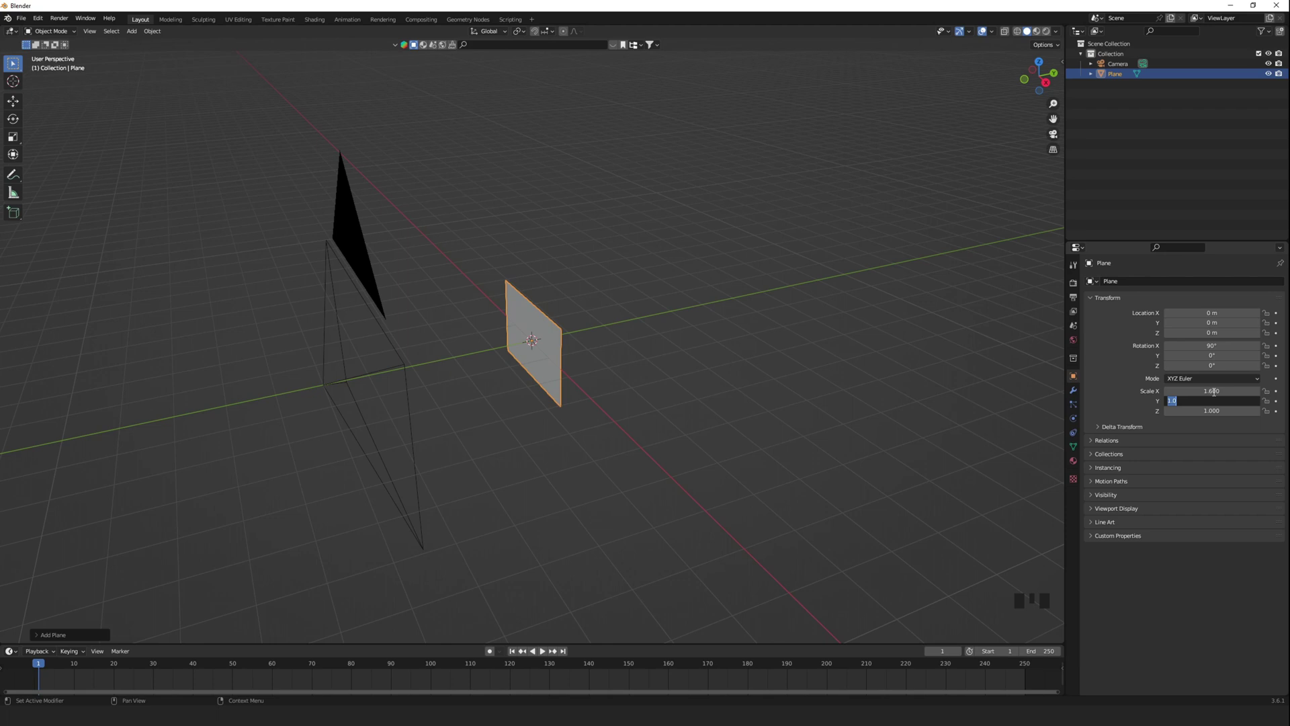
text(0.9)
key(Return)
- Select the plane and look at it through the camera (Numpad 0)
click(555, 366)
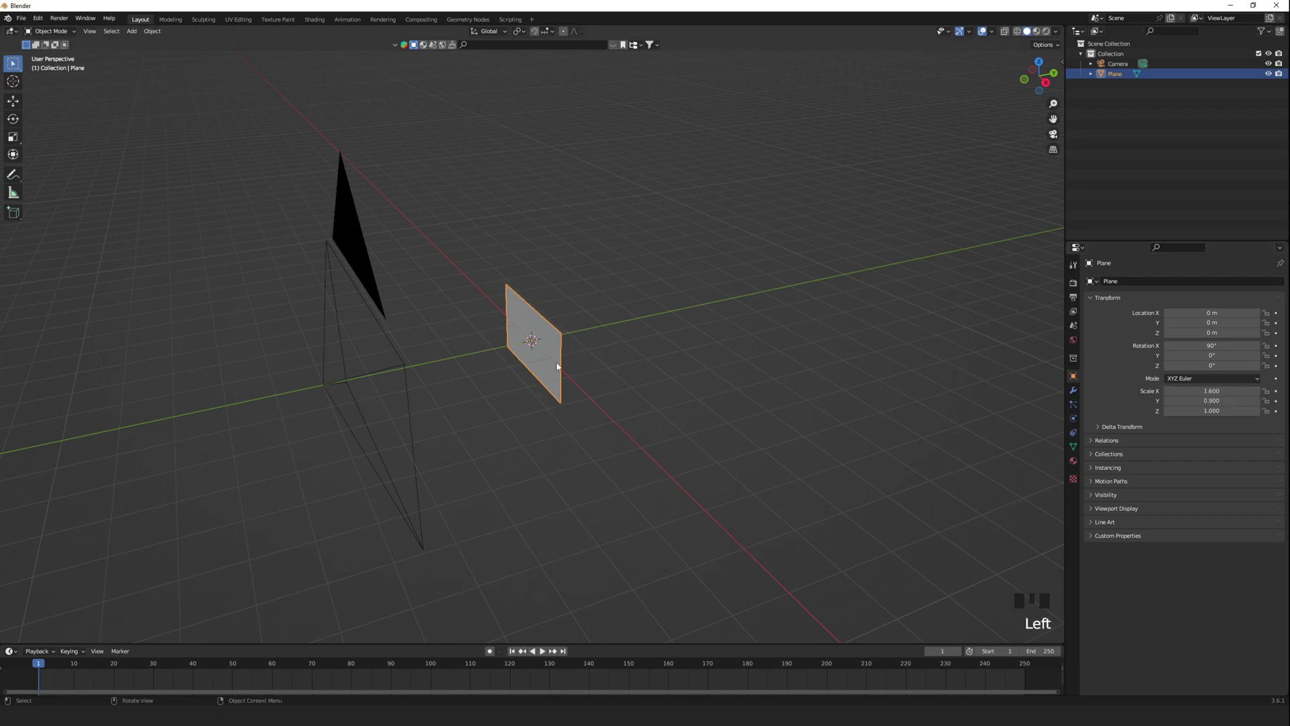
key(KP_0)
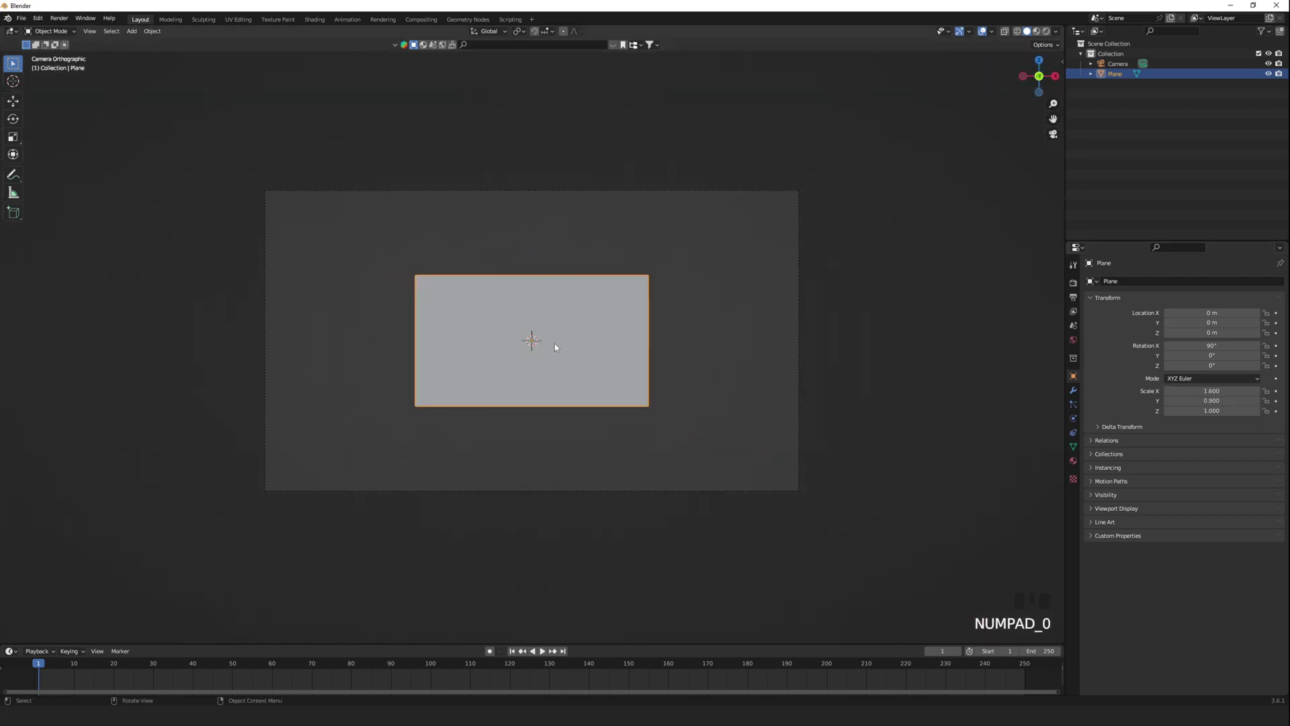
scroll(554, 346, up, 1)
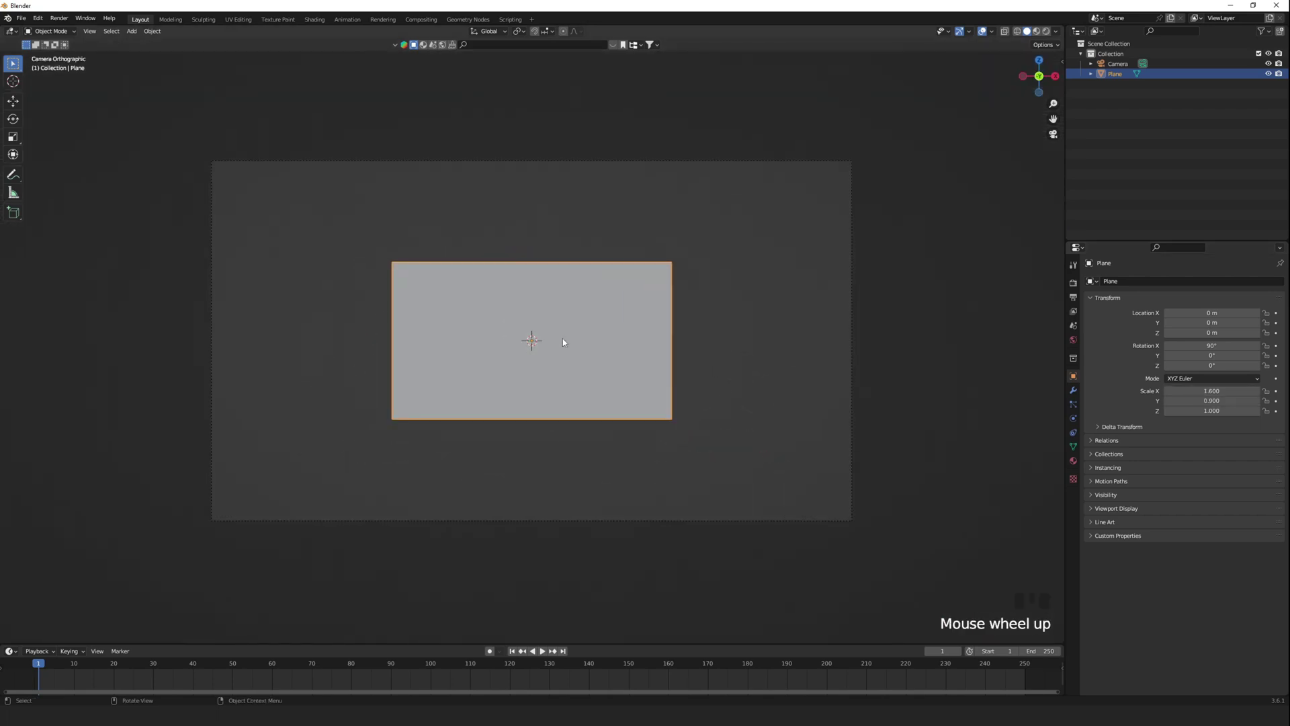
click(581, 333)
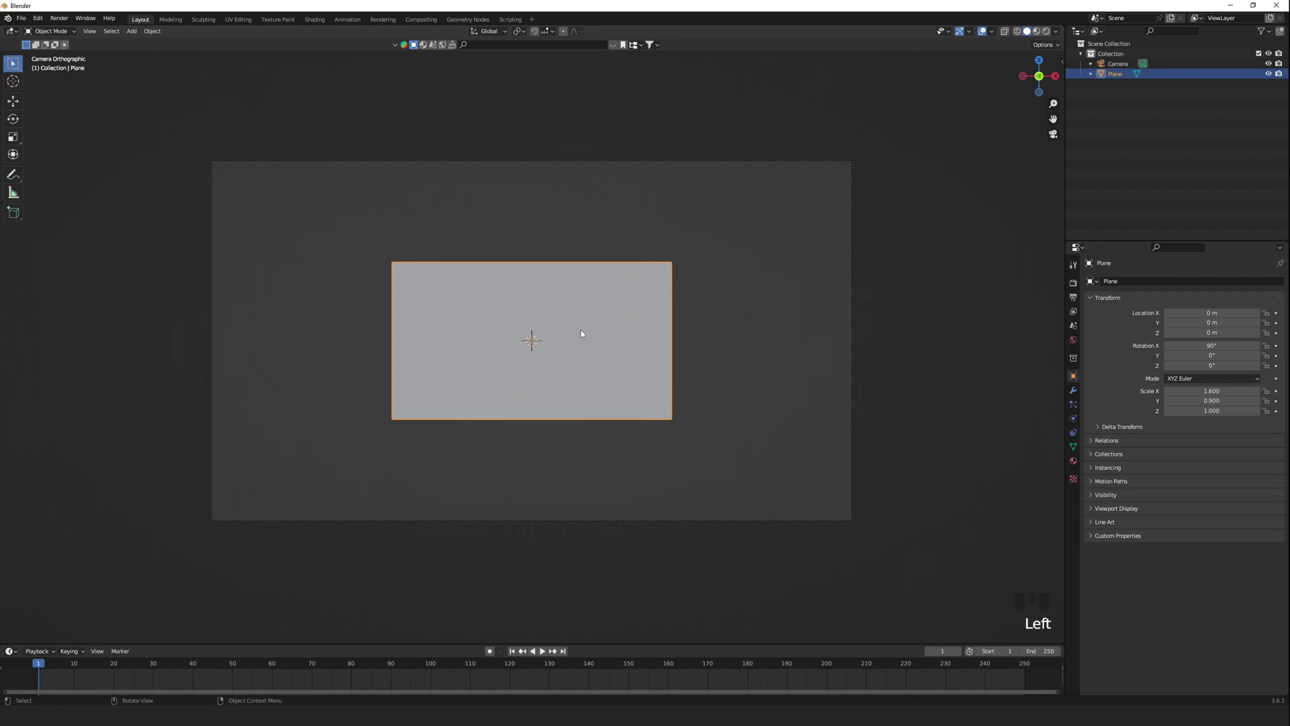
- Enlarge the plane to fill the camera frame and give it a new material in Shading
key(s)
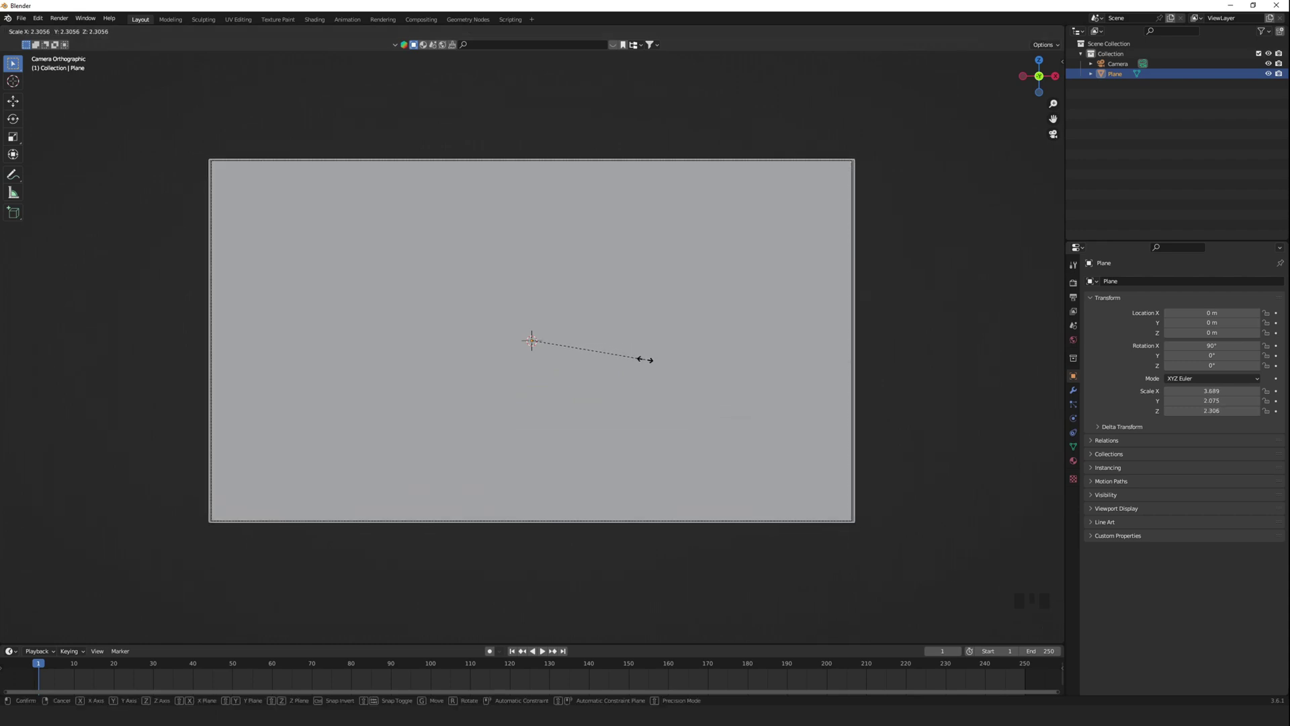
click(645, 360)
click(314, 19)
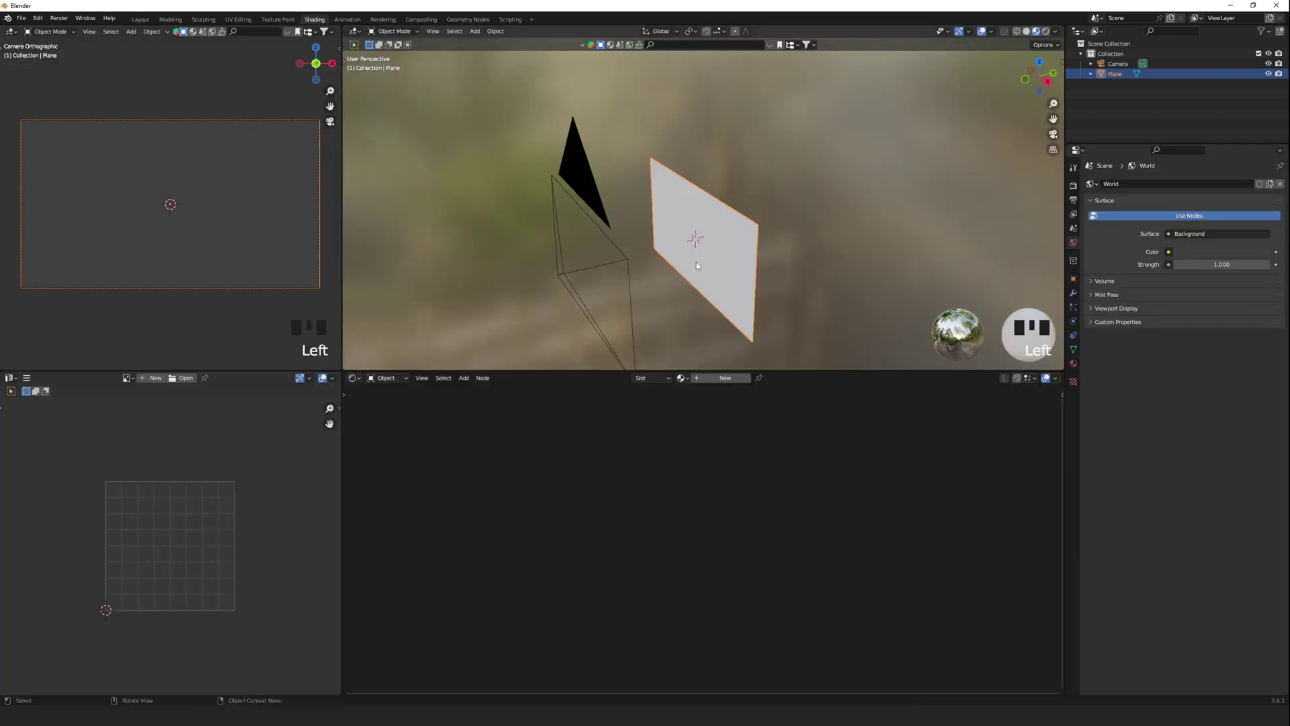
click(711, 379)
- Add an Image Texture node and link its Color to Base Color
click(494, 479)
key(shift+a)
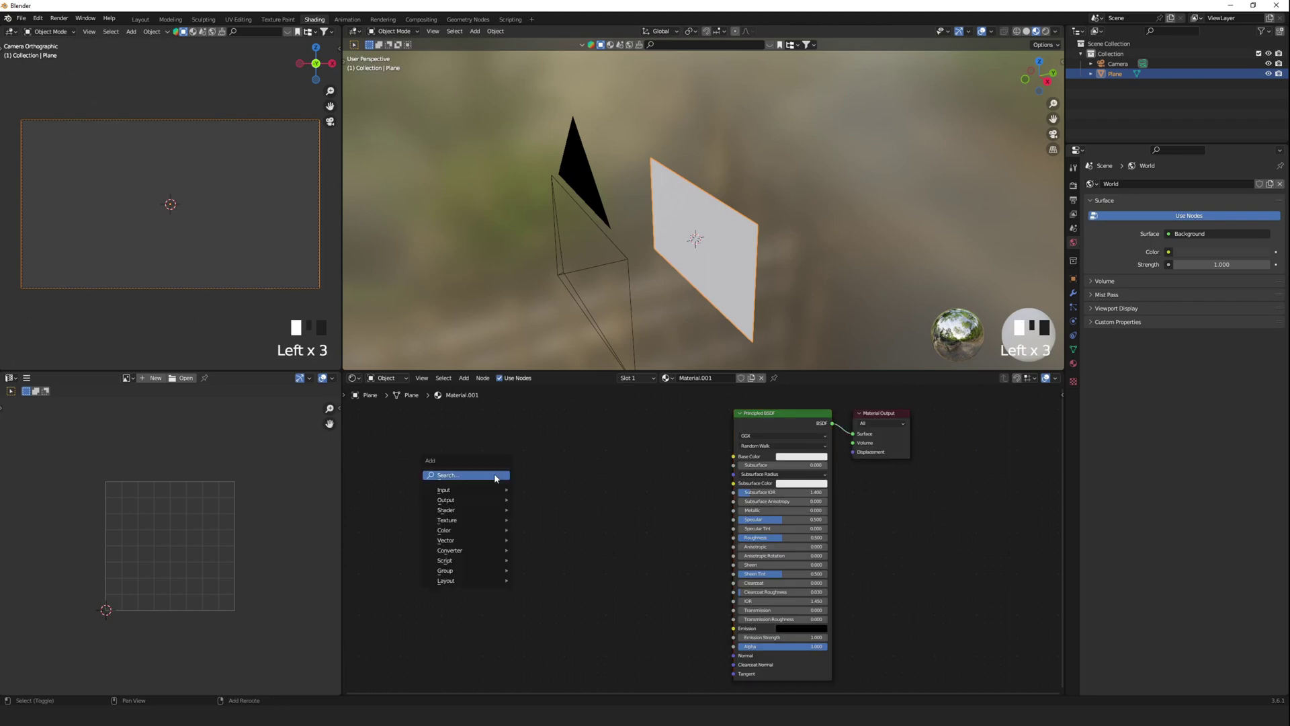
text(image)
click(519, 493)
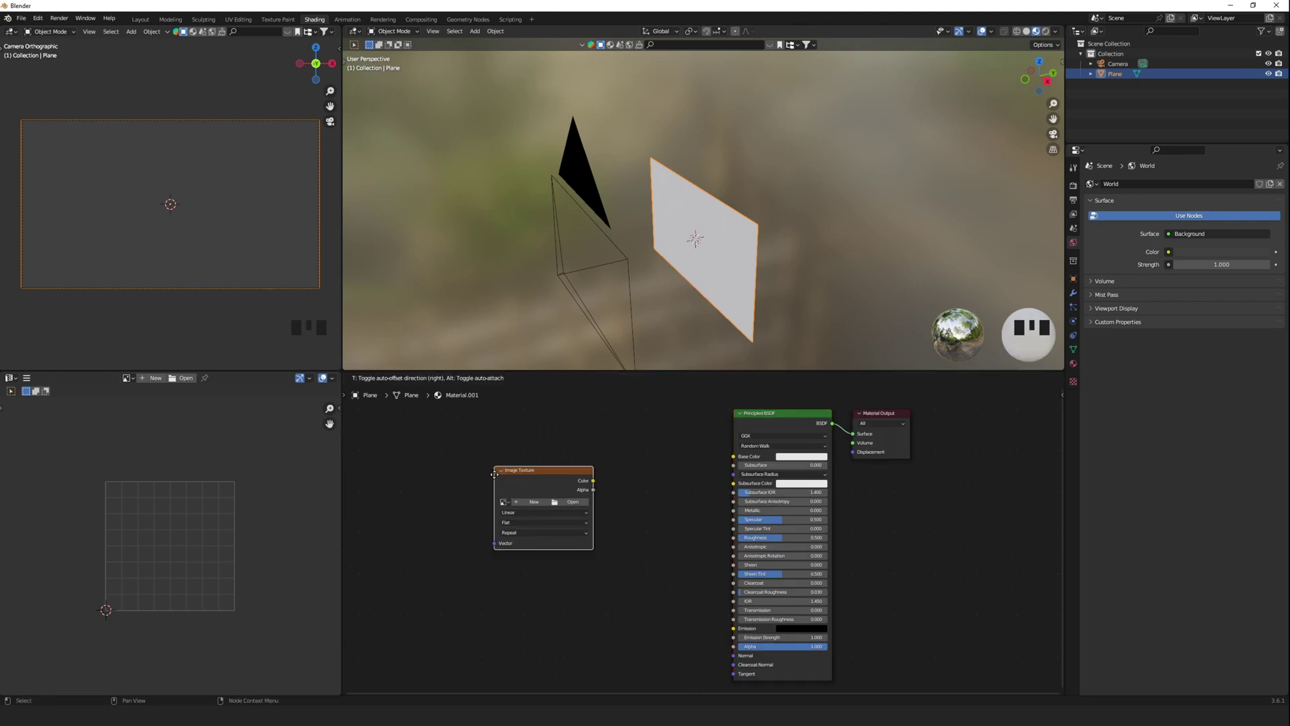
click(558, 487)
drag(607, 461, 639, 461)
drag(730, 463, 733, 457)
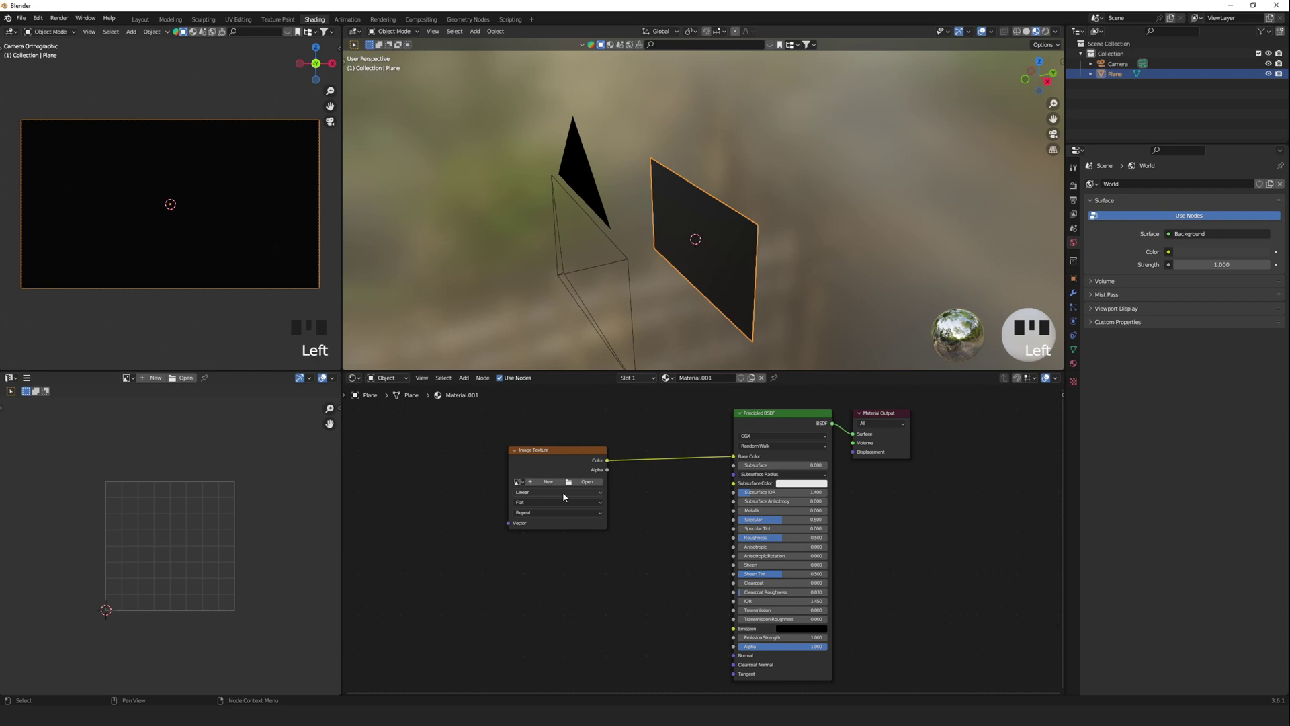
- Load the fox-den image into the texture and connect its Alpha to Emission
click(586, 481)
click(540, 273)
click(840, 511)
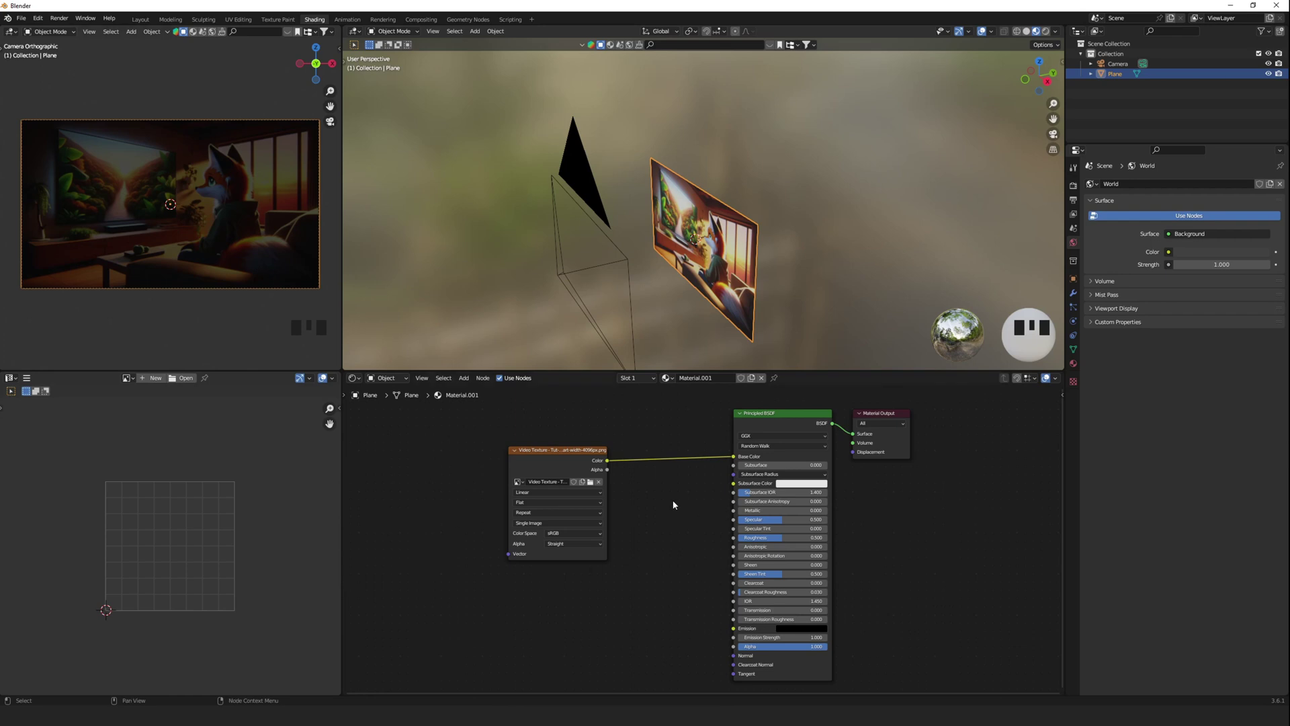
drag(608, 468, 616, 469)
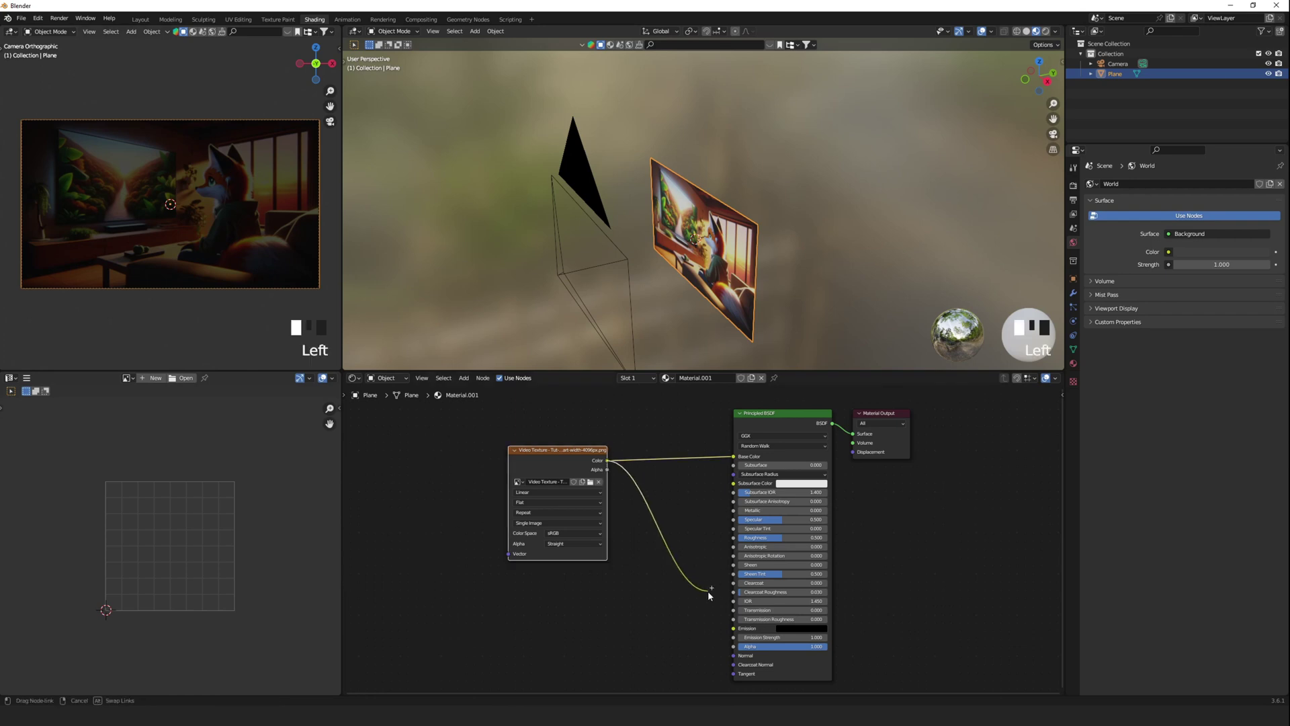
drag(733, 630, 734, 631)
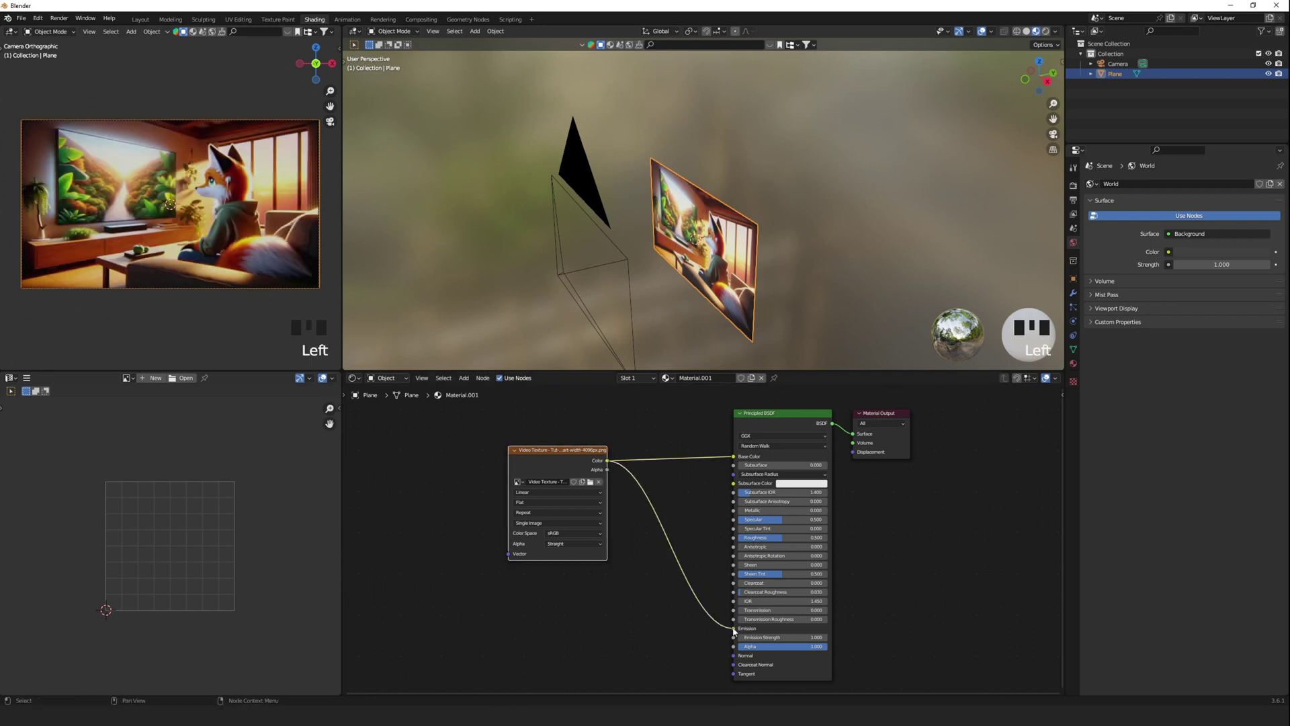
- Add a second plane to the scene
scroll(692, 246, up, 1)
shift+middle_drag(715, 317, 719, 273)
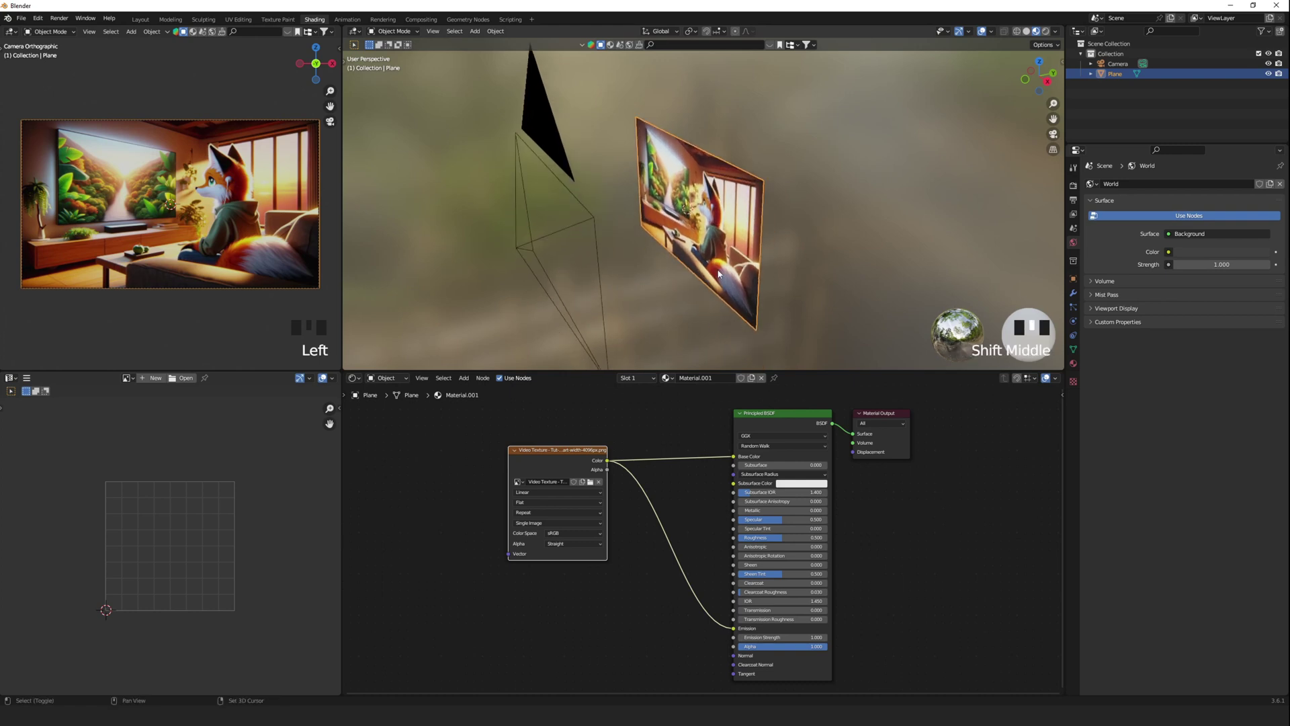
key(shift+a)
mouse_move(705, 230)
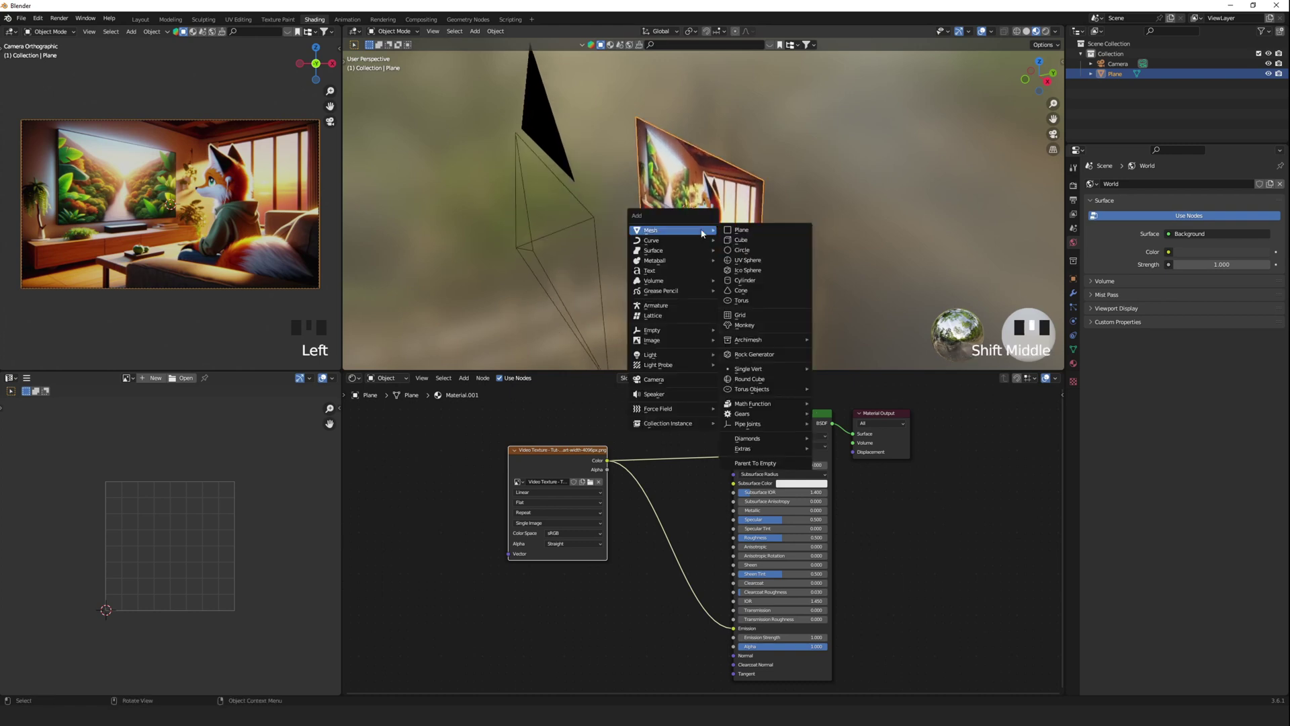
click(768, 232)
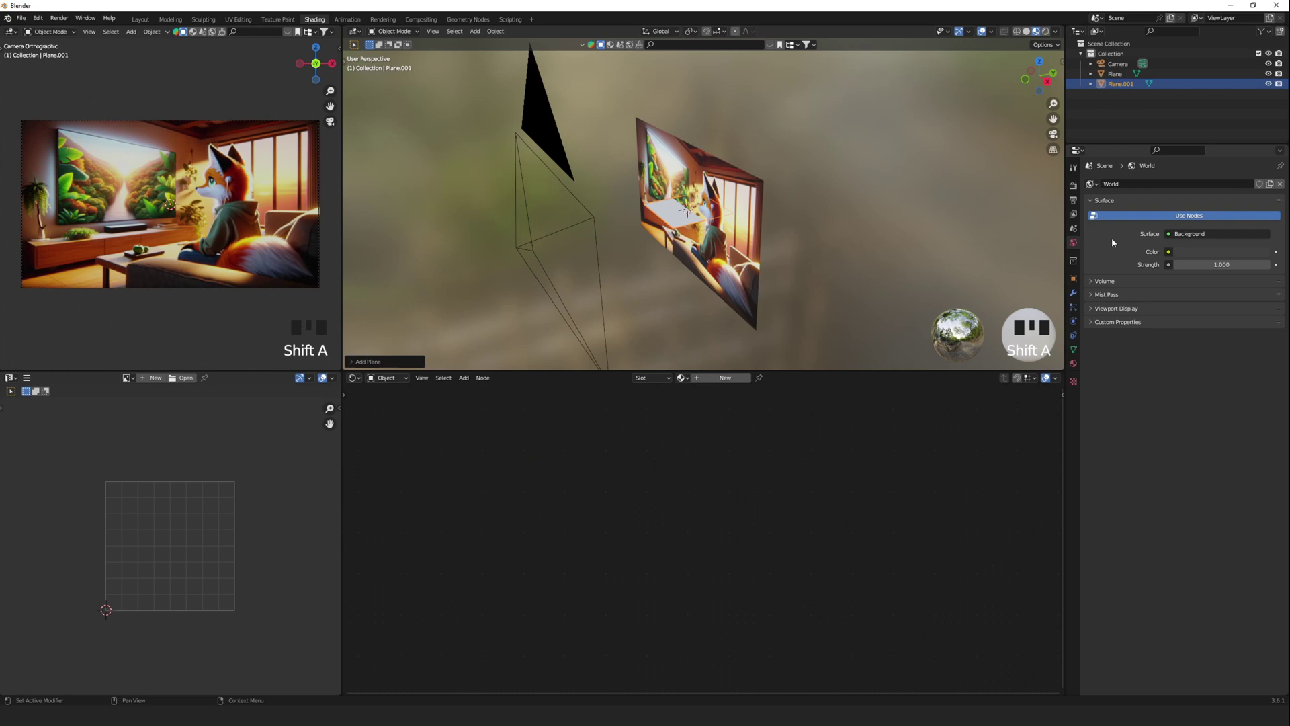
- Rotate the new plane 90° on X and scale it to 1.6 by 0.9
click(1073, 280)
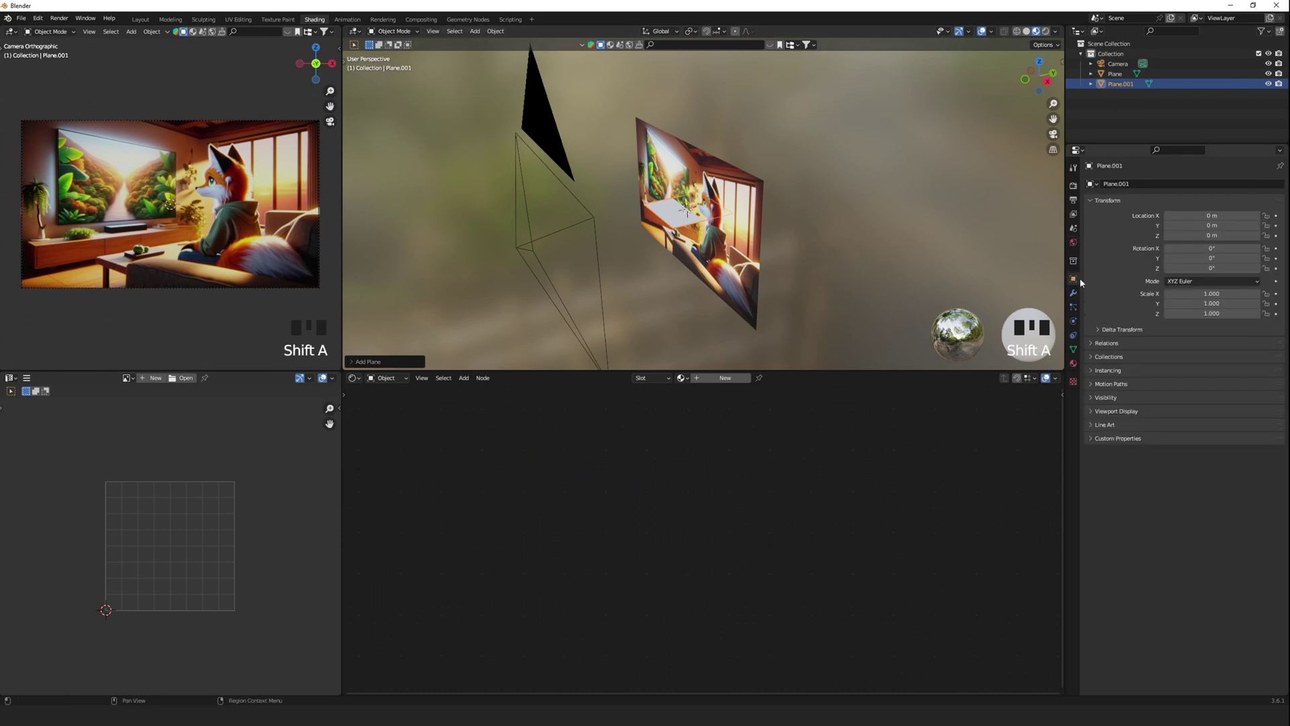
double_click(1215, 249)
text(90)
key(Return)
double_click(1235, 295)
text(1)
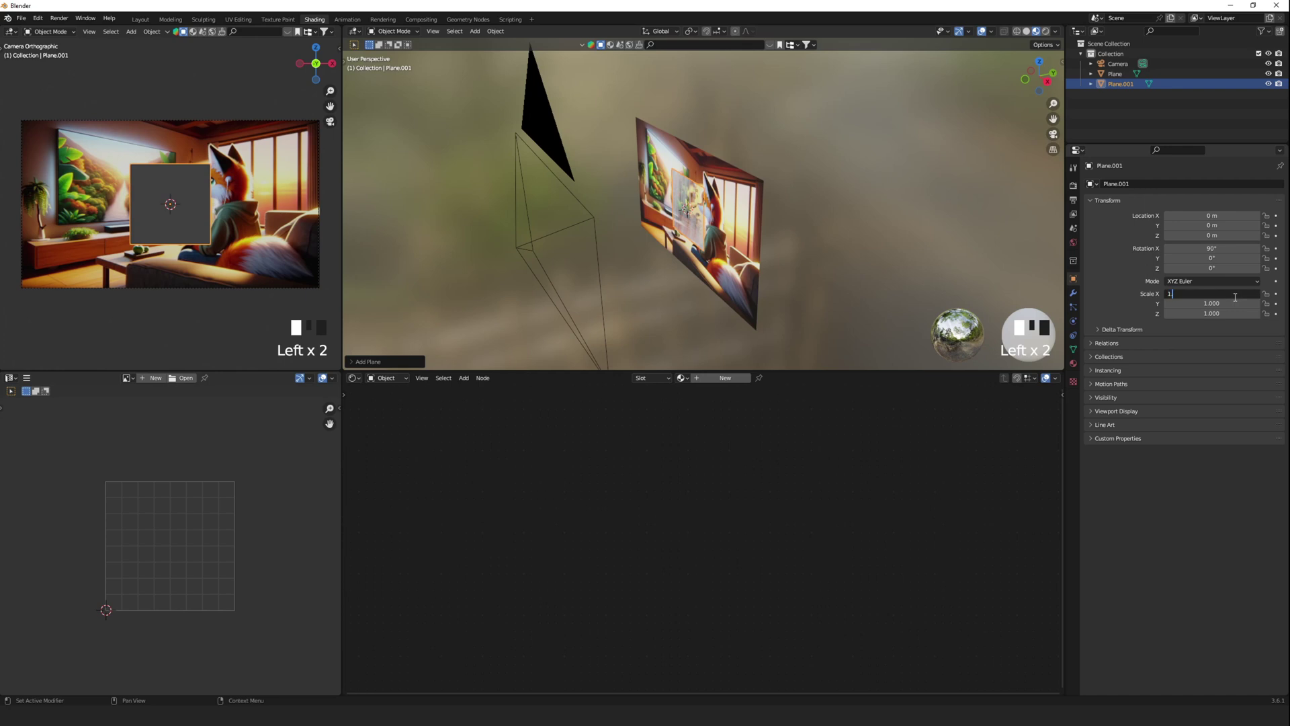
text(.6)
key(Return)
double_click(1227, 305)
click(683, 195)
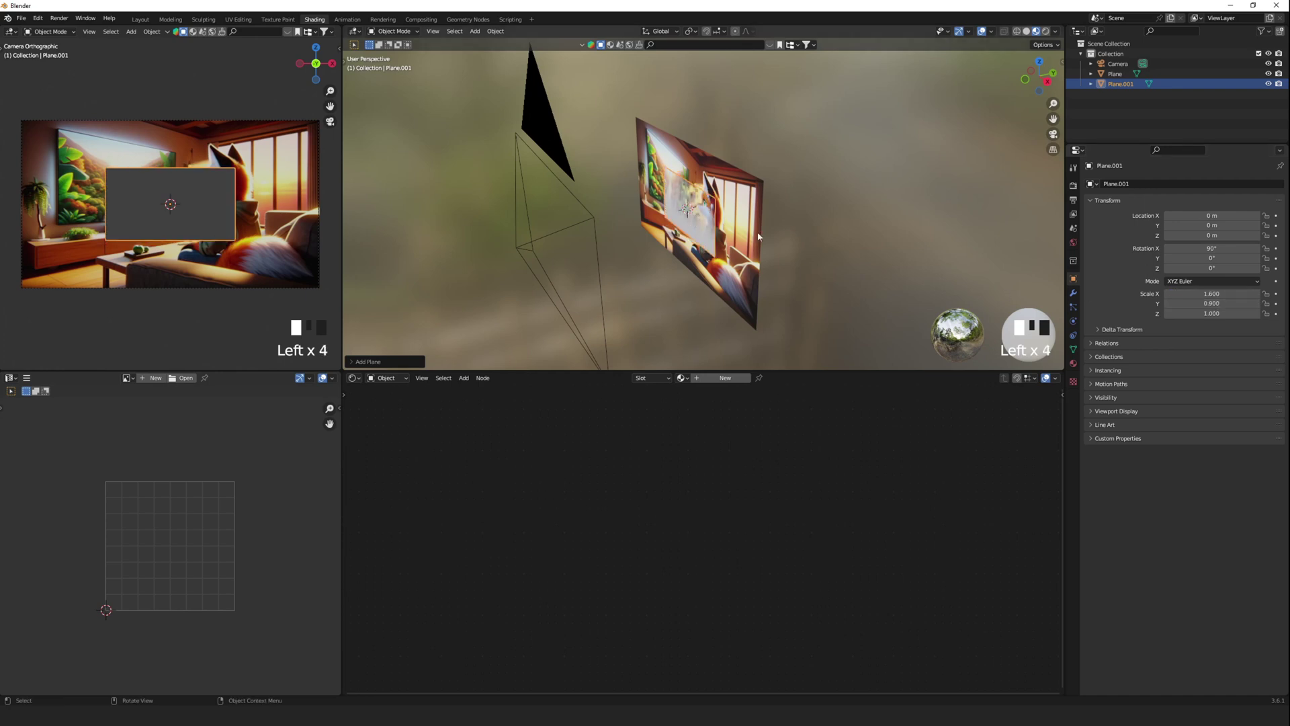
- Move the new plane along Y to about -0.067 m, just in front of the image
middle_drag(757, 237, 708, 228)
key(g)
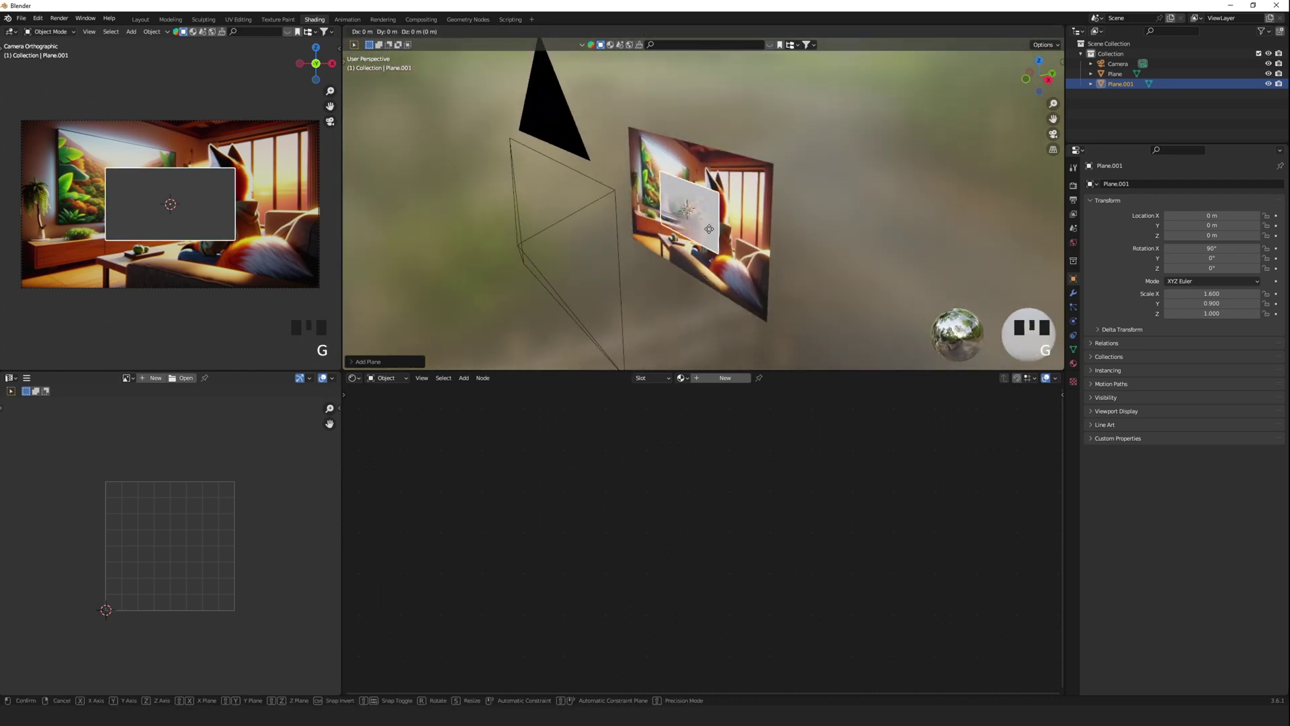
key(y)
click(707, 233)
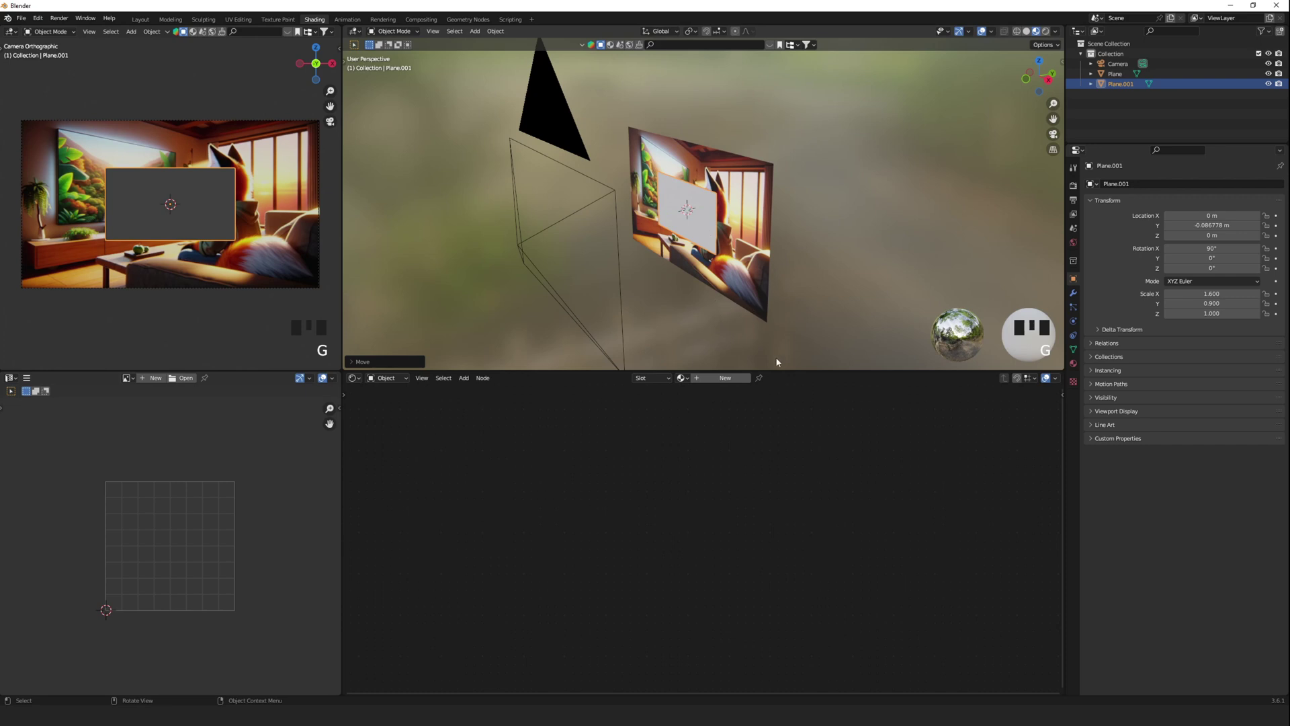
- Widen the camera viewport and enter Edit Mode on the screen plane
click(123, 193)
scroll(122, 193, up, 3)
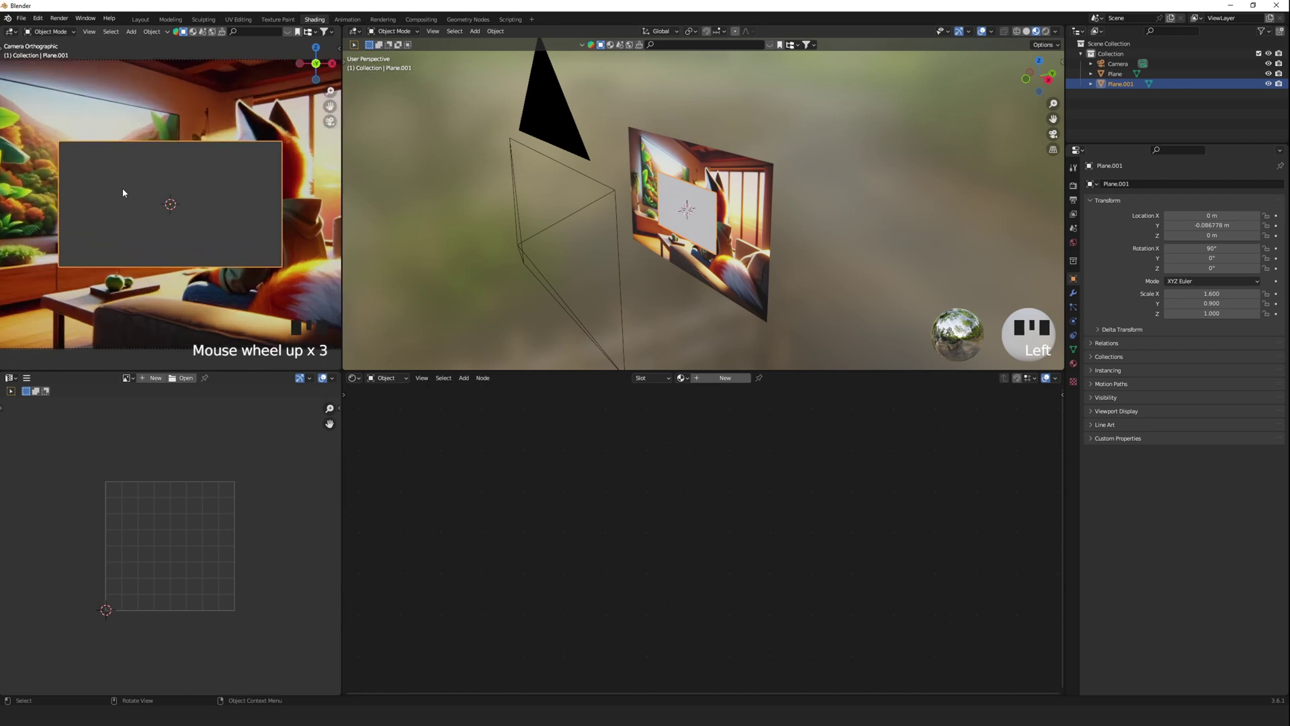
scroll(123, 192, down, 1)
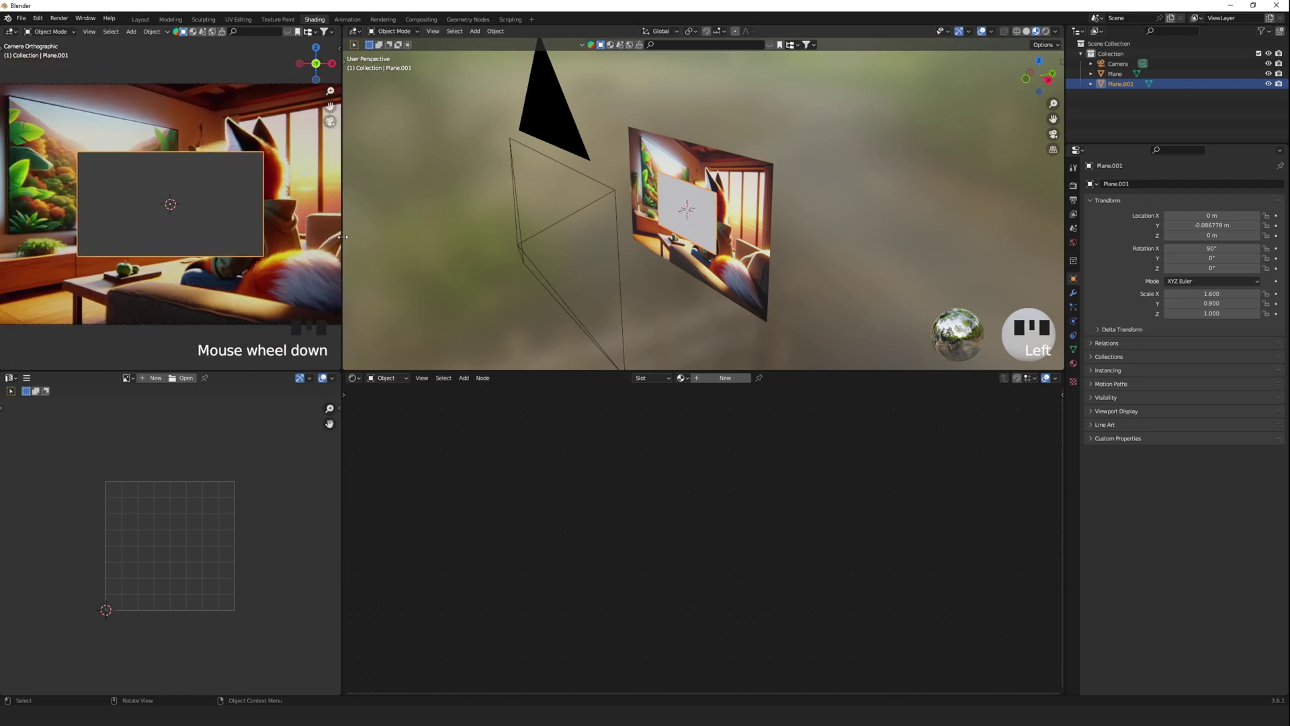
drag(342, 236, 517, 236)
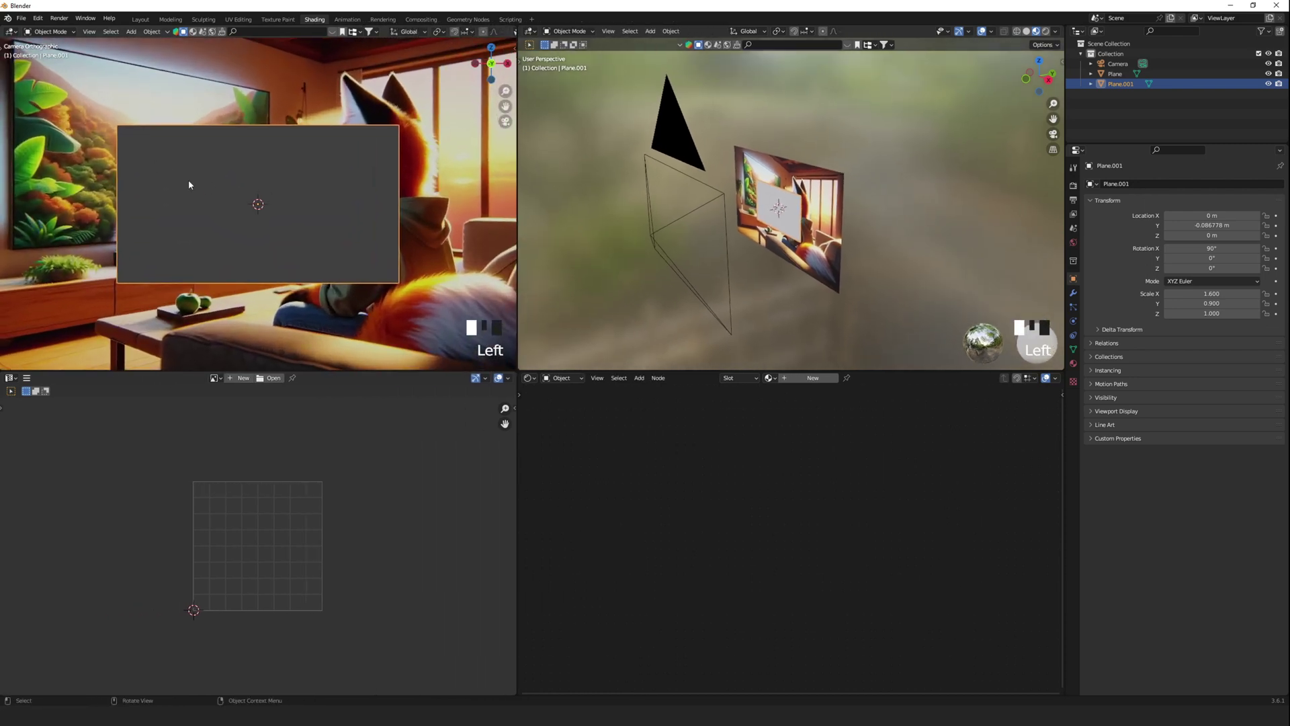
key(Tab)
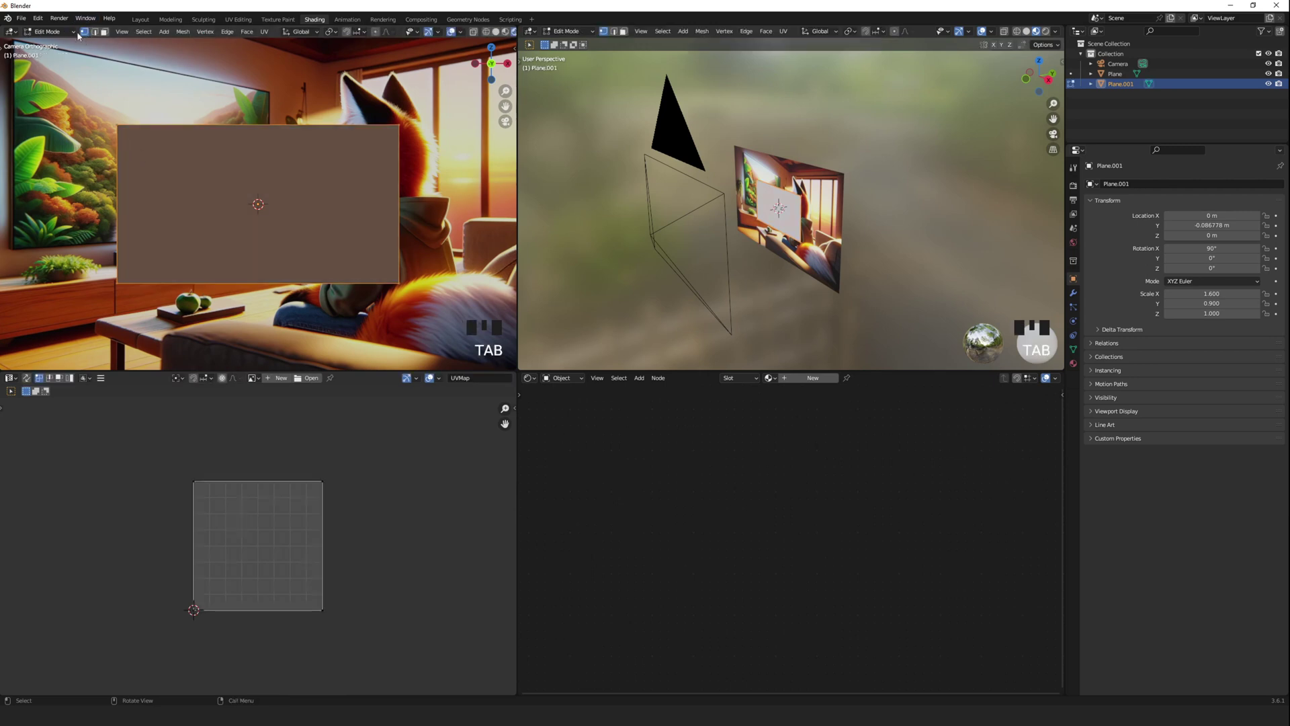
click(118, 125)
shift+middle_drag(118, 125, 194, 194)
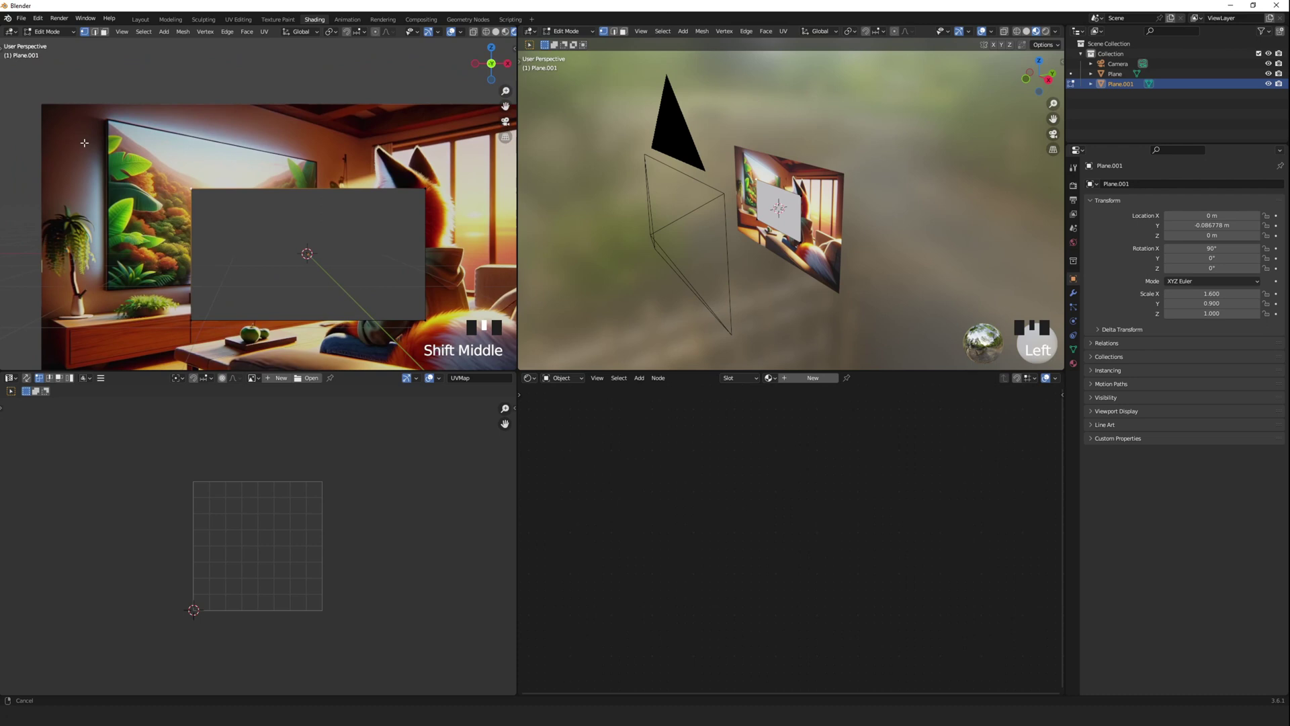
scroll(194, 194, up, 3)
mouse_move(117, 176)
shift+middle_down()
mouse_move(190, 223)
mouse_move(135, 180)
shift+middle_up()
- Move the plane's first corners onto the TV screen's corners
key(g)
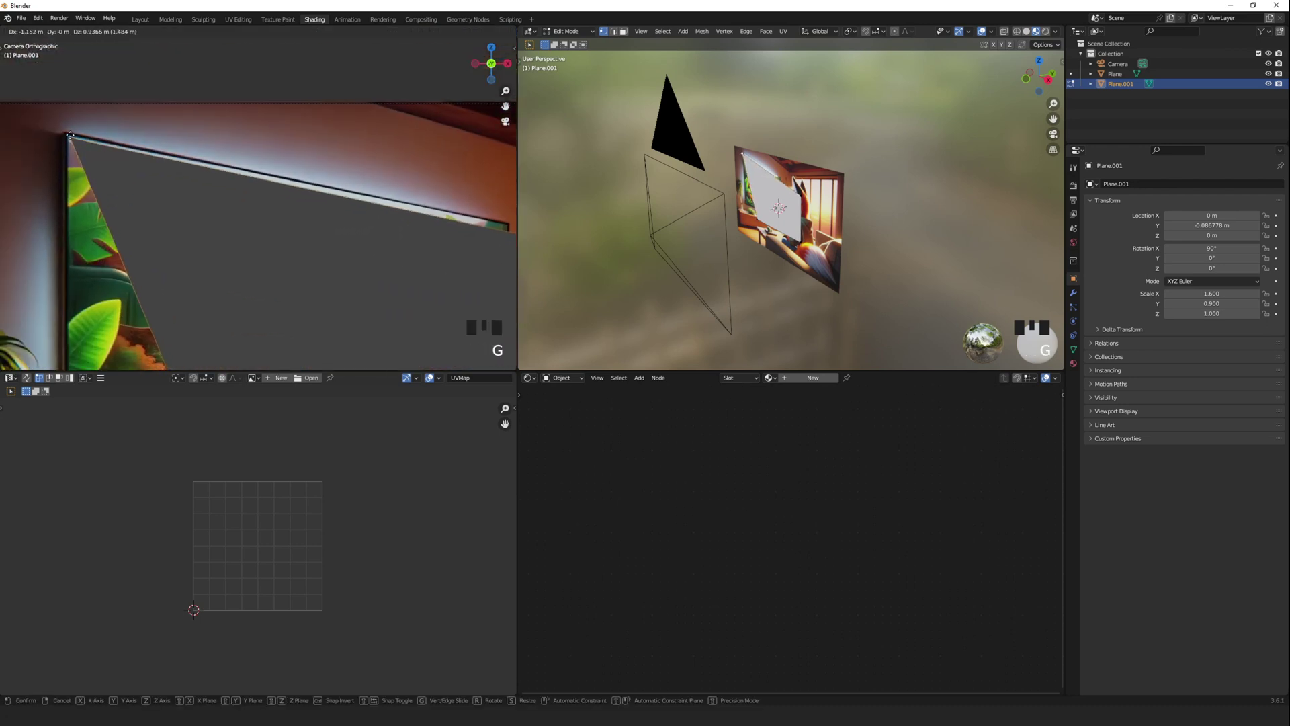
click(63, 110)
scroll(179, 195, down, 2)
shift+middle_drag(193, 275, 270, 306)
click(255, 314)
key(g)
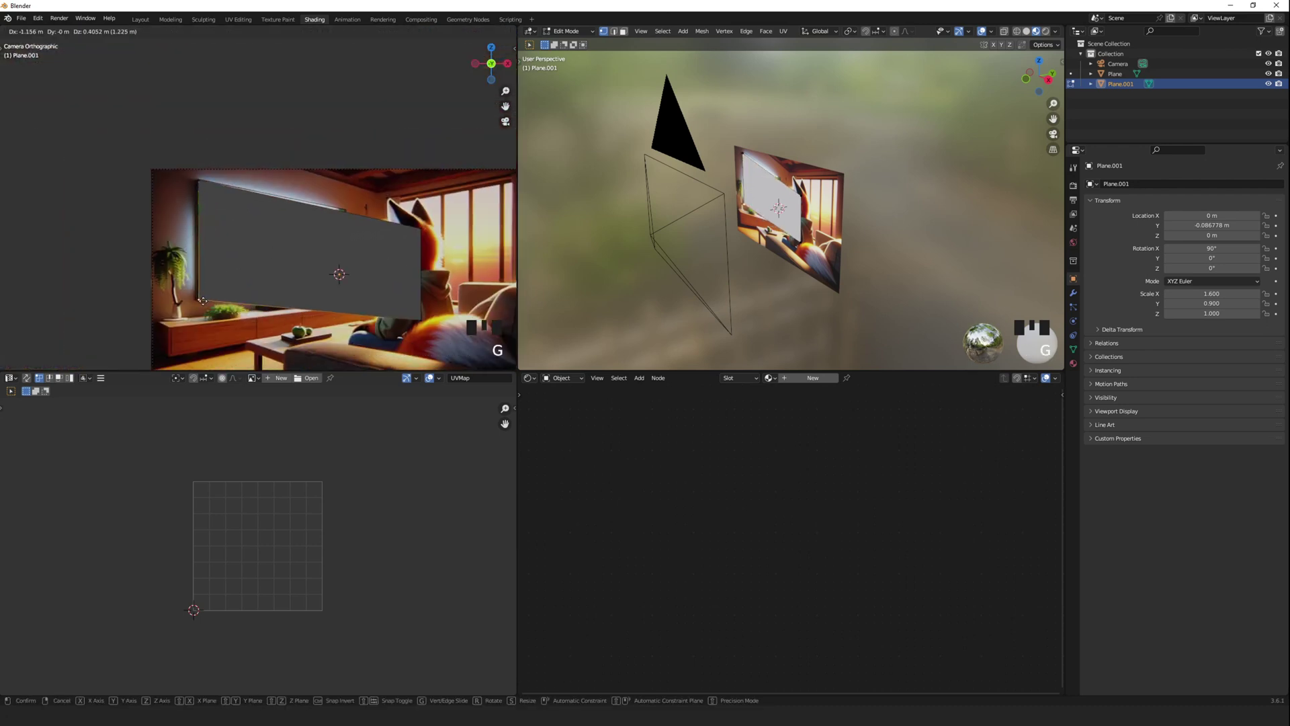
click(202, 303)
click(421, 231)
key(g)
click(345, 213)
- Snap the top-right corner onto the TV screen and return to Object Mode
scroll(345, 213, up, 2)
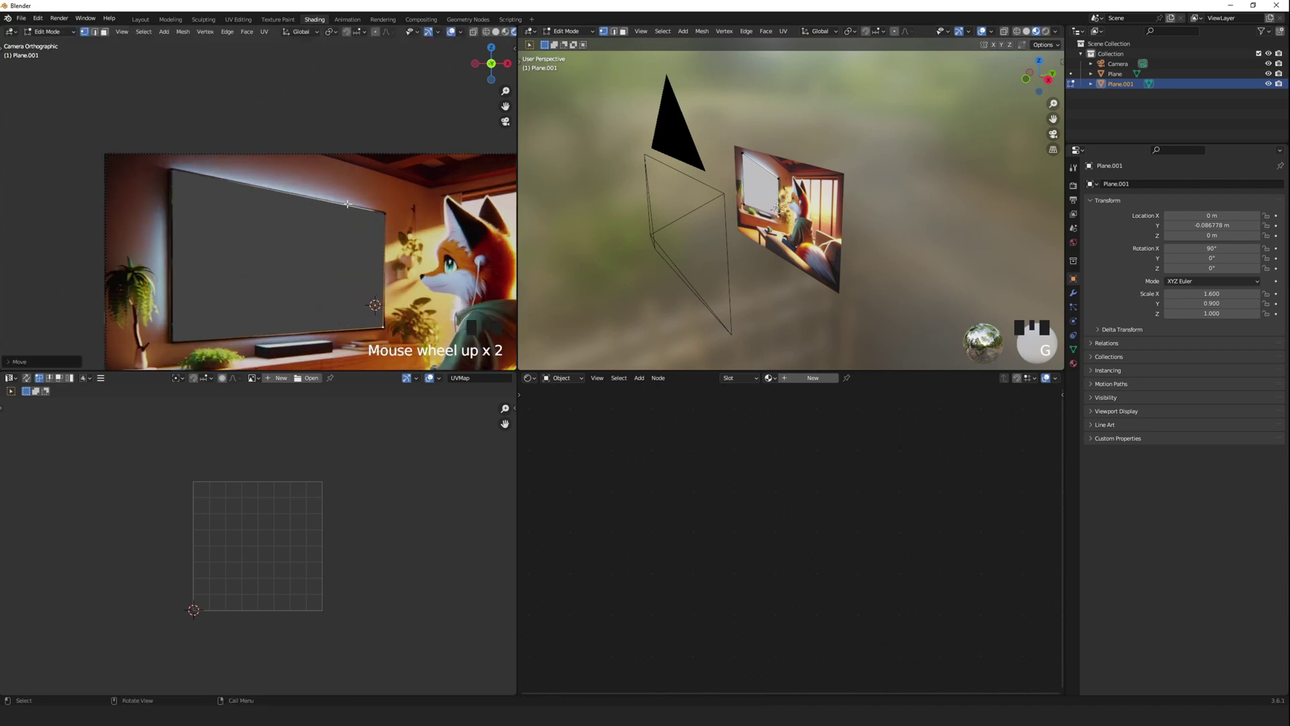
mouse_move(345, 213)
shift+middle_down()
mouse_move(269, 174)
mouse_move(352, 238)
mouse_move(265, 190)
mouse_move(294, 138)
mouse_move(296, 80)
shift+middle_up()
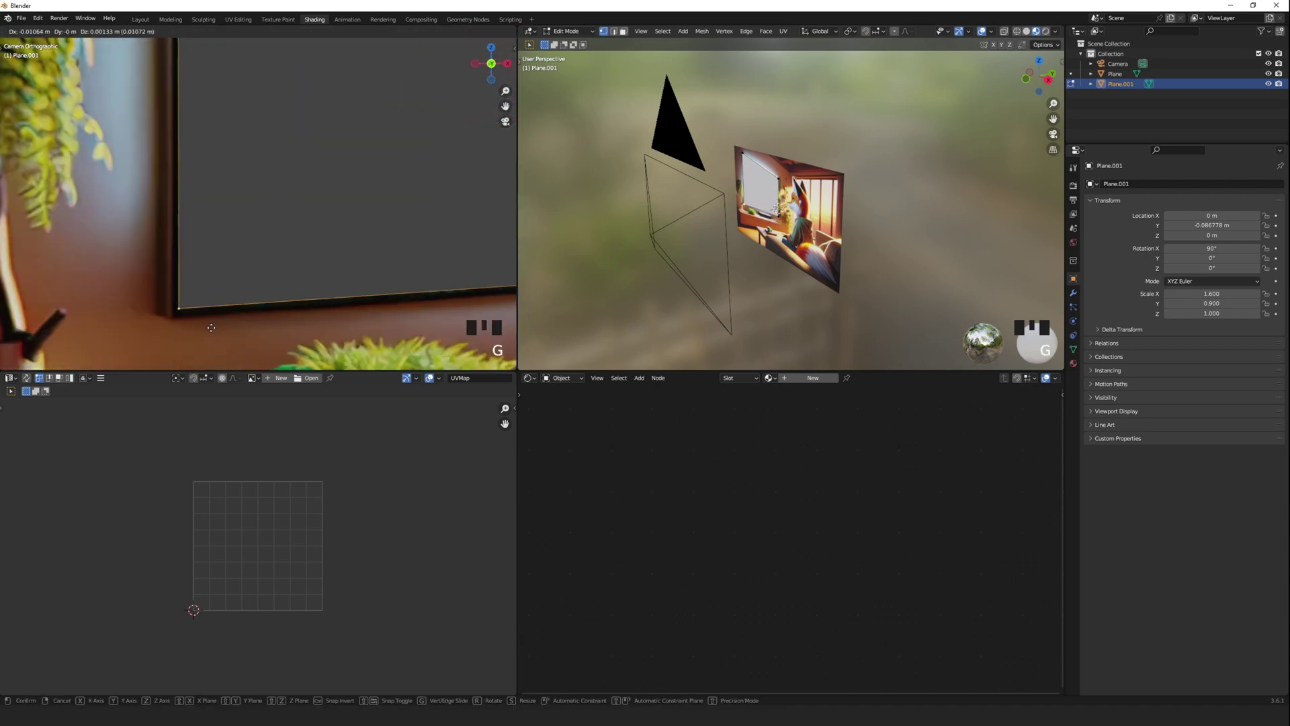
shift+middle_drag(510, 309, 448, 264)
shift+middle_drag(417, 101, 424, 289)
click(433, 80)
key(g)
click(432, 77)
scroll(428, 167, down, 11)
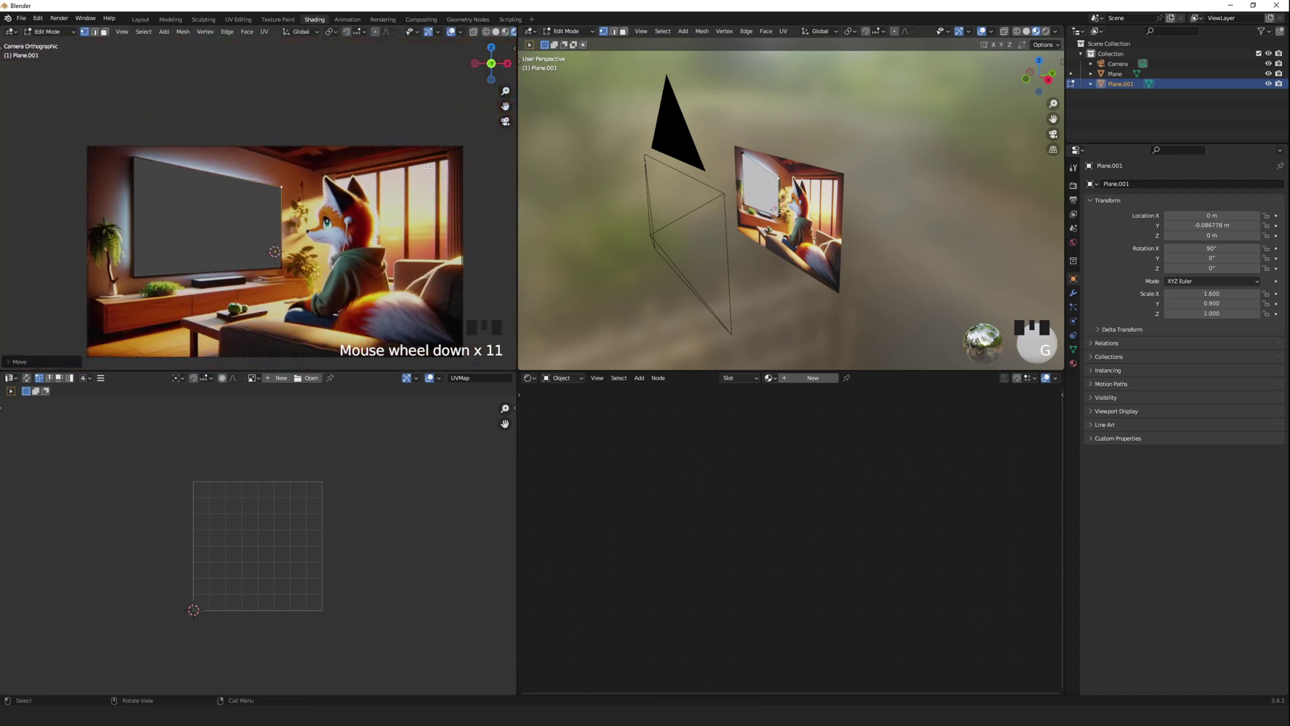
key(Tab)
- Create a new screen-plane material with an Image Texture node feeding Base Color
scroll(792, 201, up, 2)
key(Left)
key(Left)
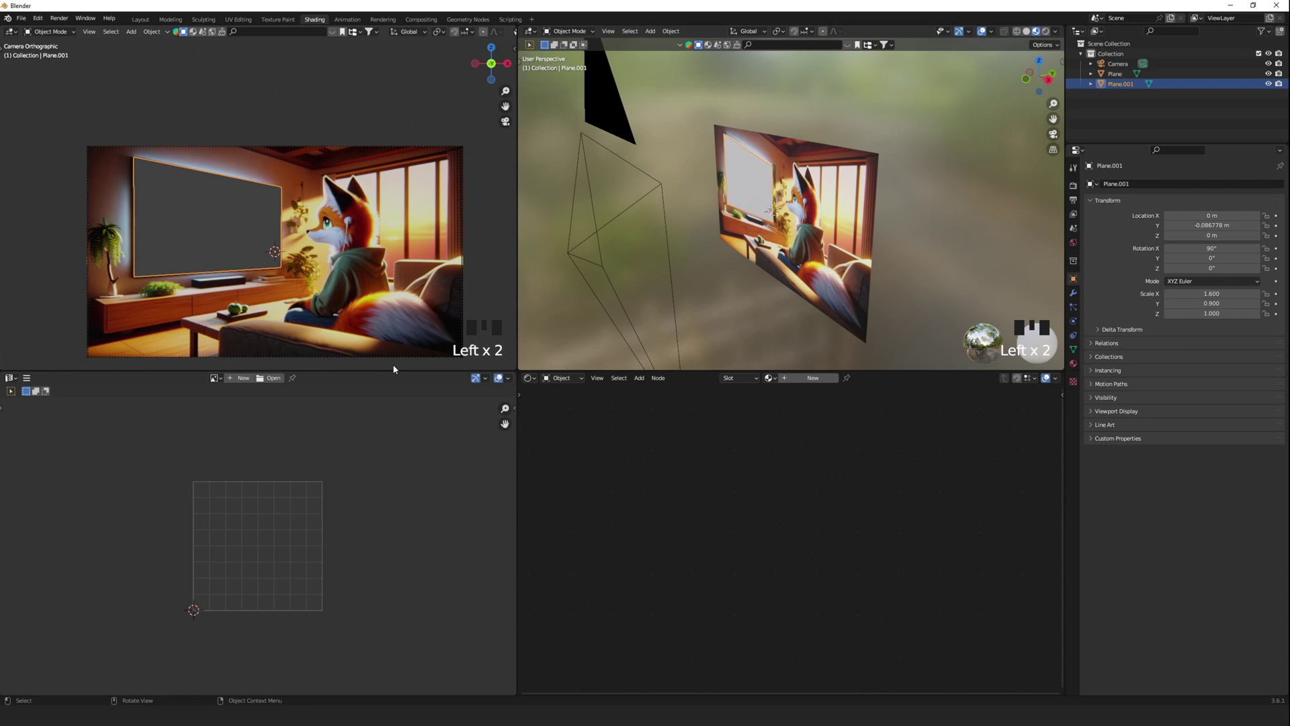
click(815, 381)
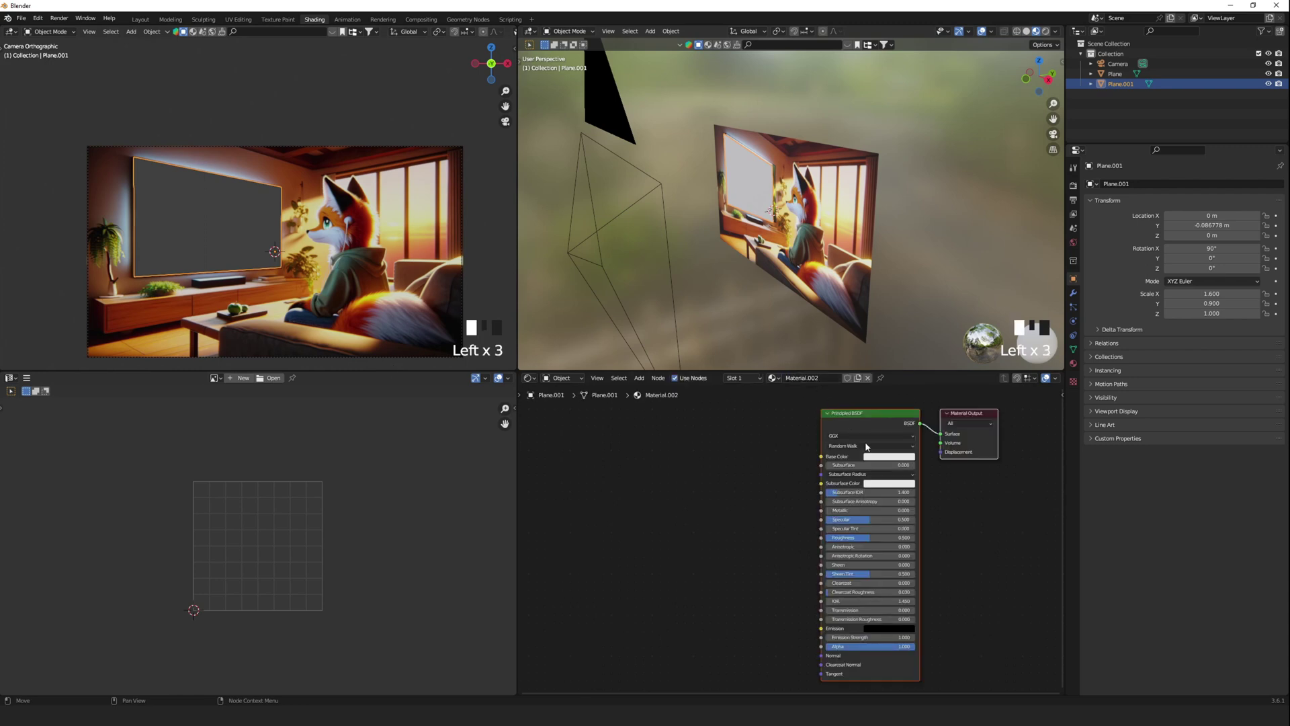
click(711, 471)
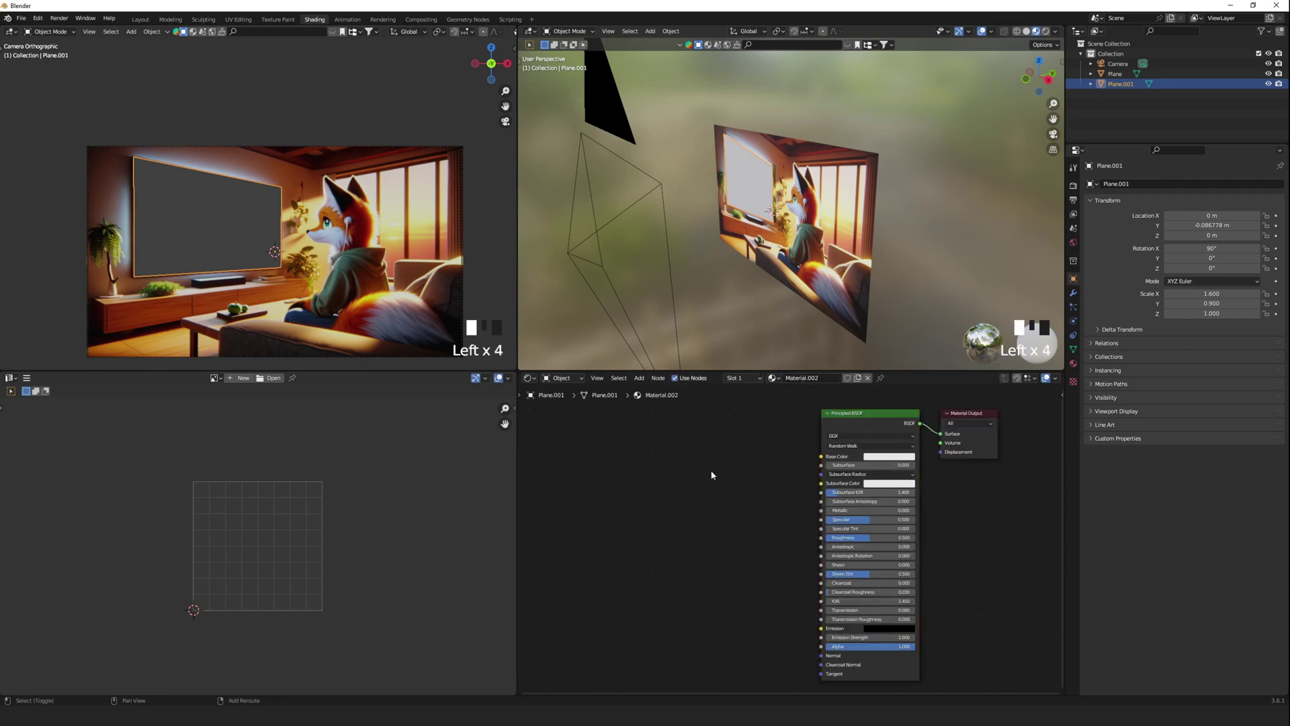
key(shift+a)
click(712, 473)
text(ima)
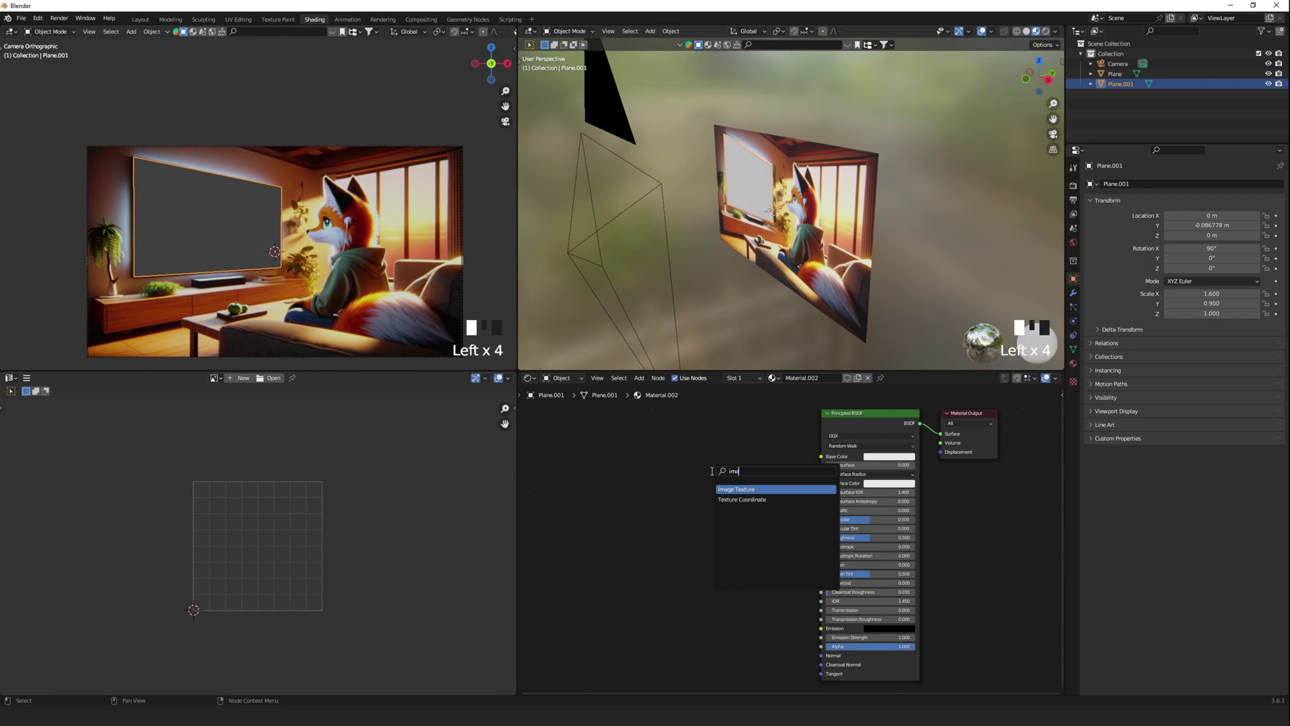
text(ge)
click(745, 489)
click(719, 459)
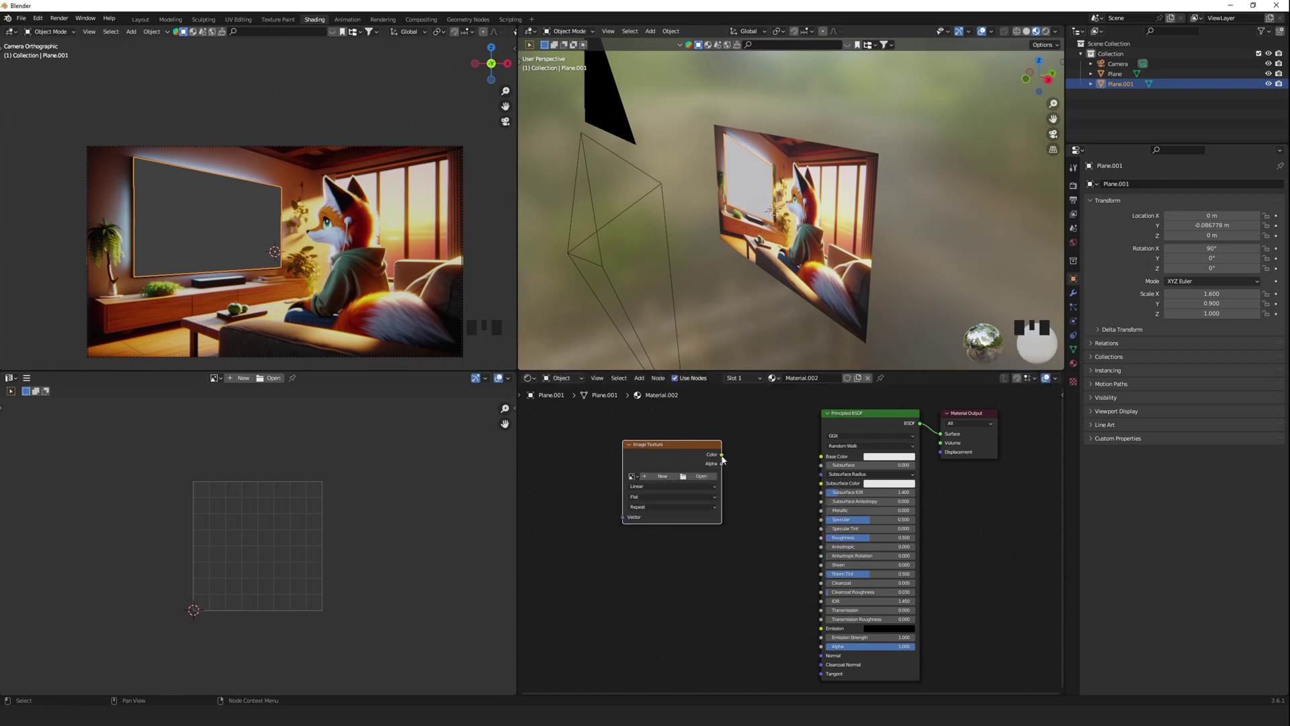
drag(721, 454, 822, 456)
- Load SpaceFox.mp4 into the texture and connect its Color to Emission
click(701, 477)
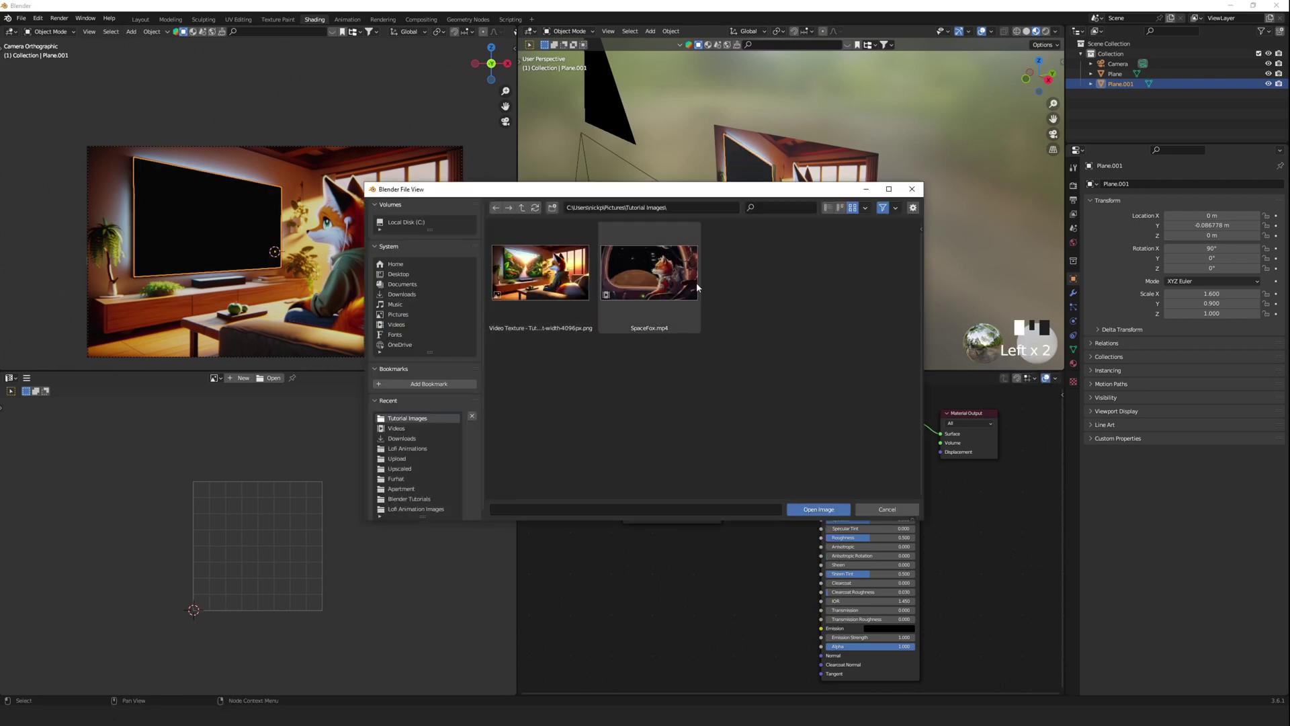
double_click(658, 278)
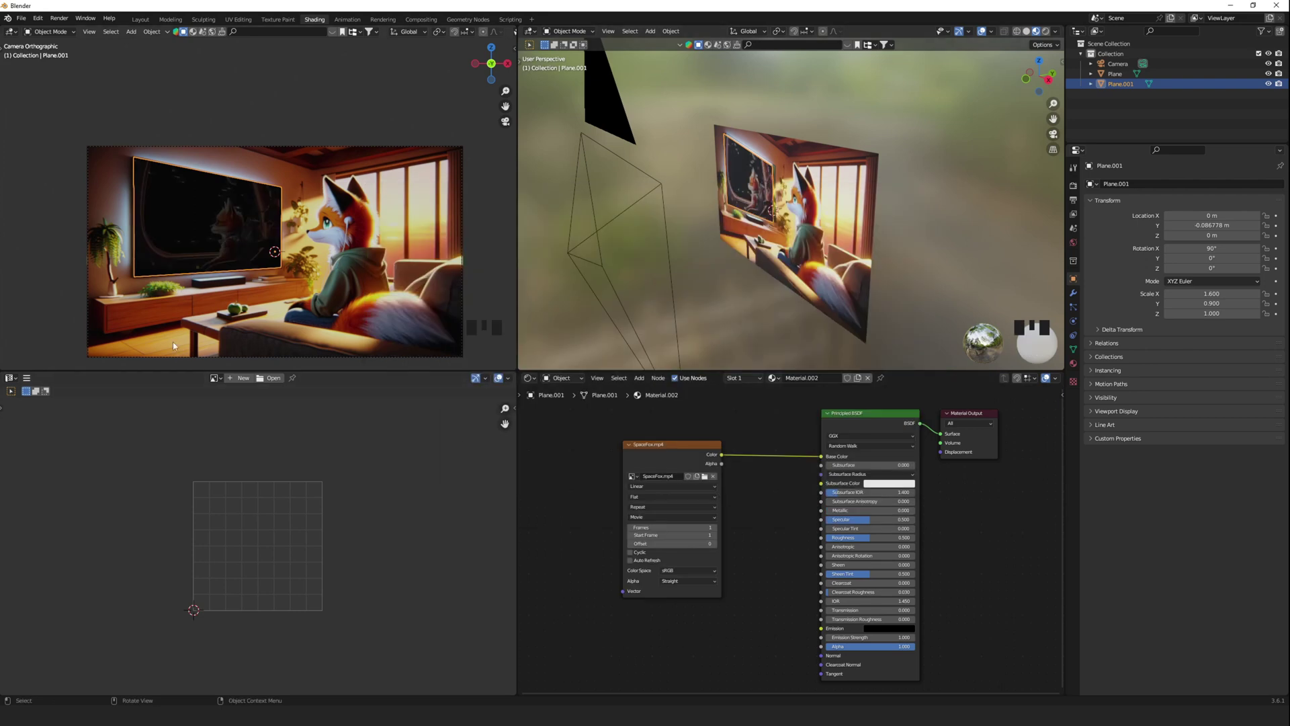
drag(722, 455, 769, 557)
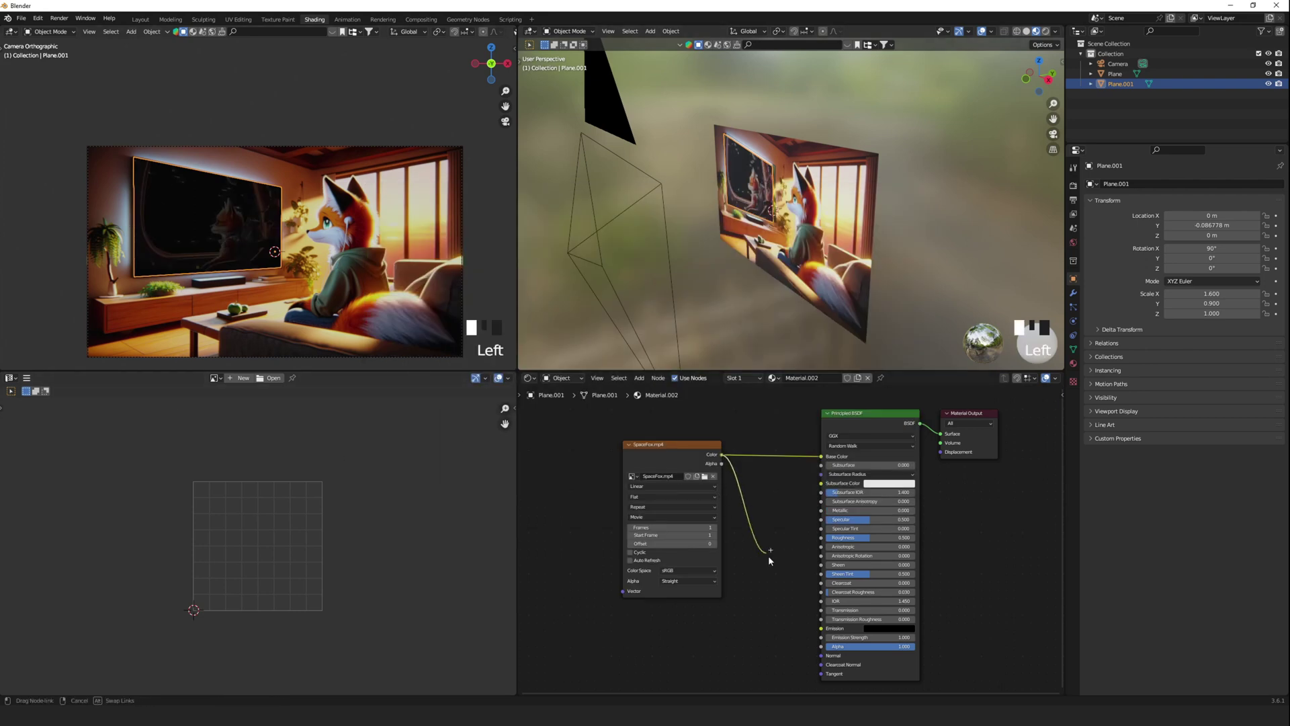
drag(820, 635, 820, 635)
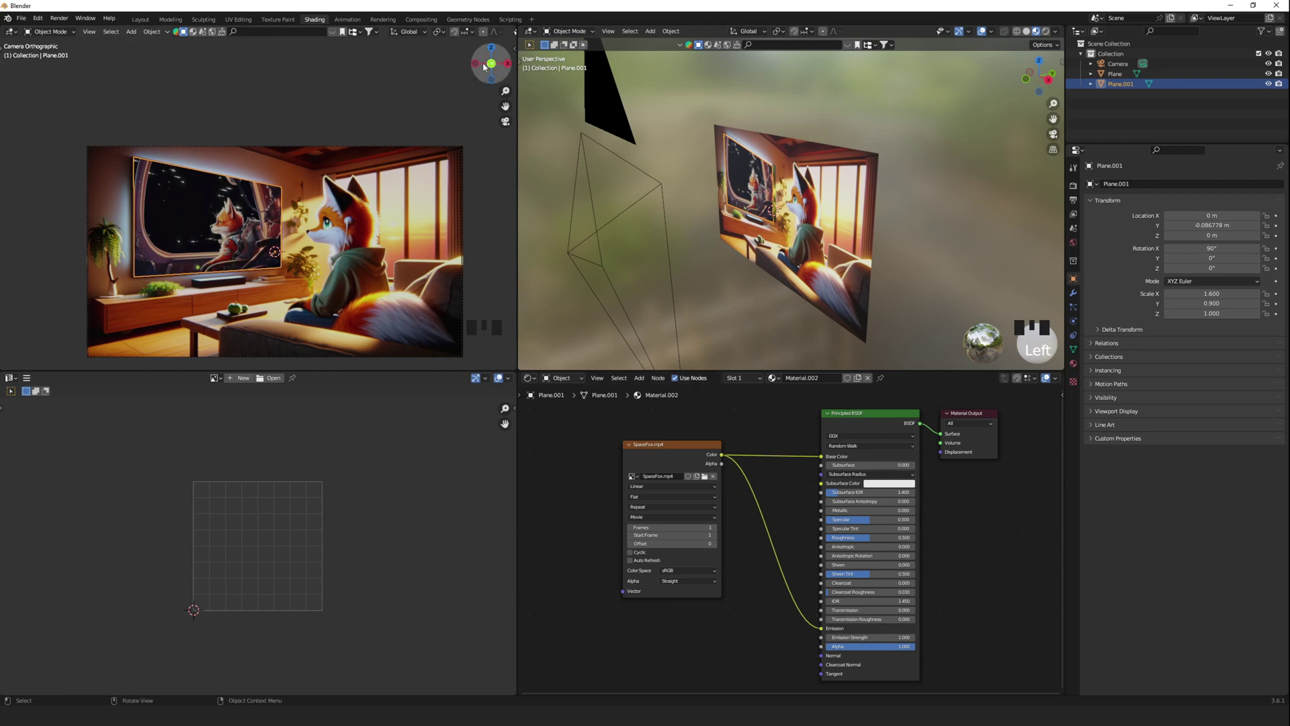
- Preview the material in the Animation workspace camera view and play the animation
click(347, 19)
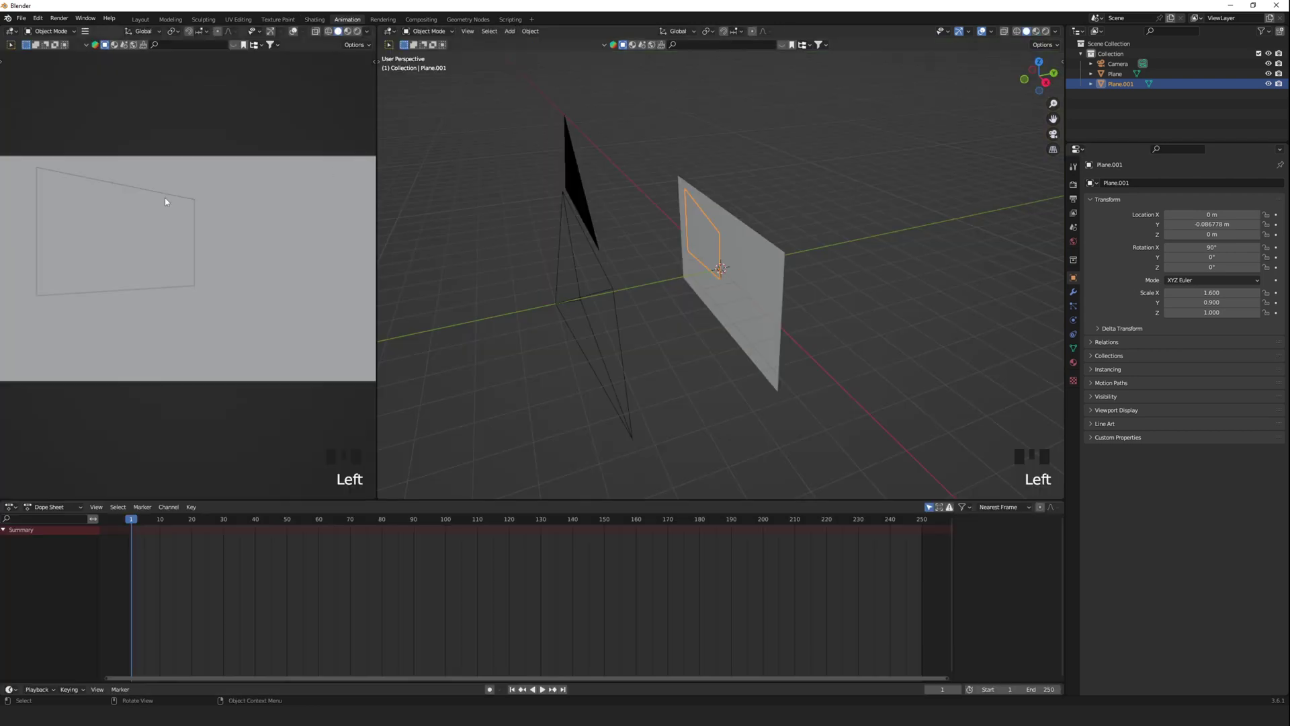
click(357, 32)
click(1036, 31)
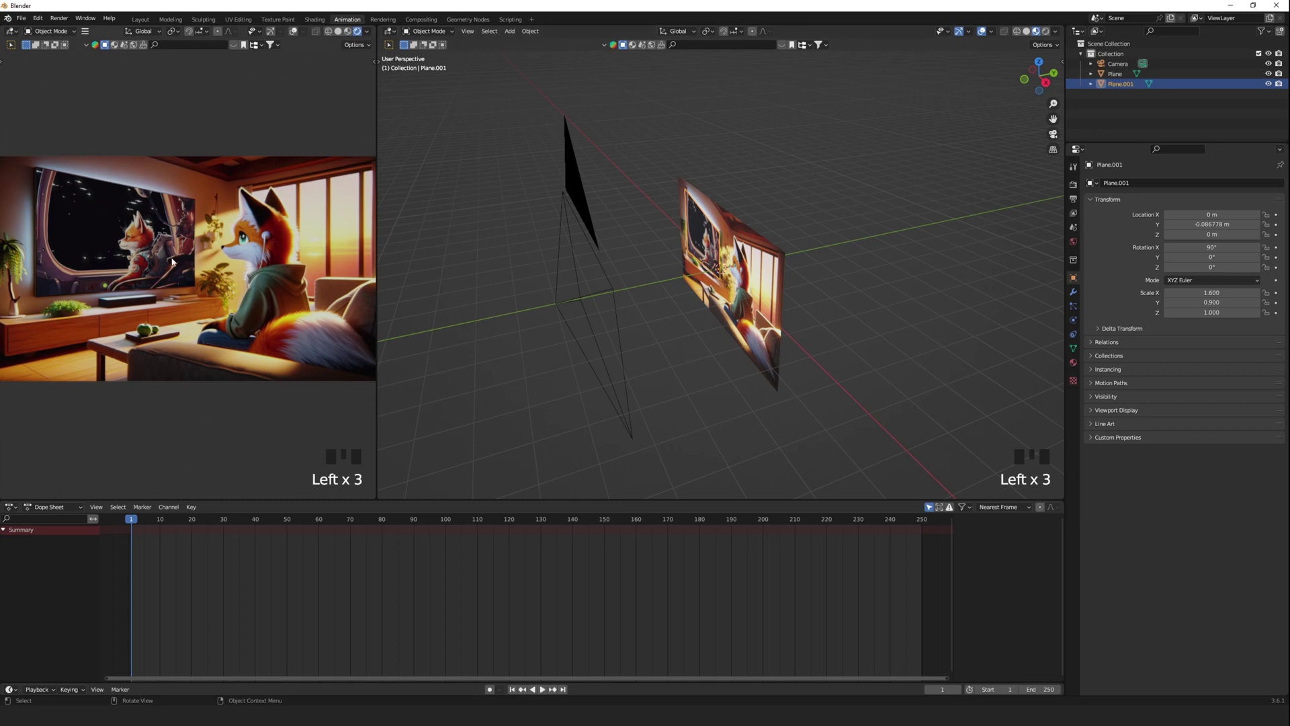
key(space)
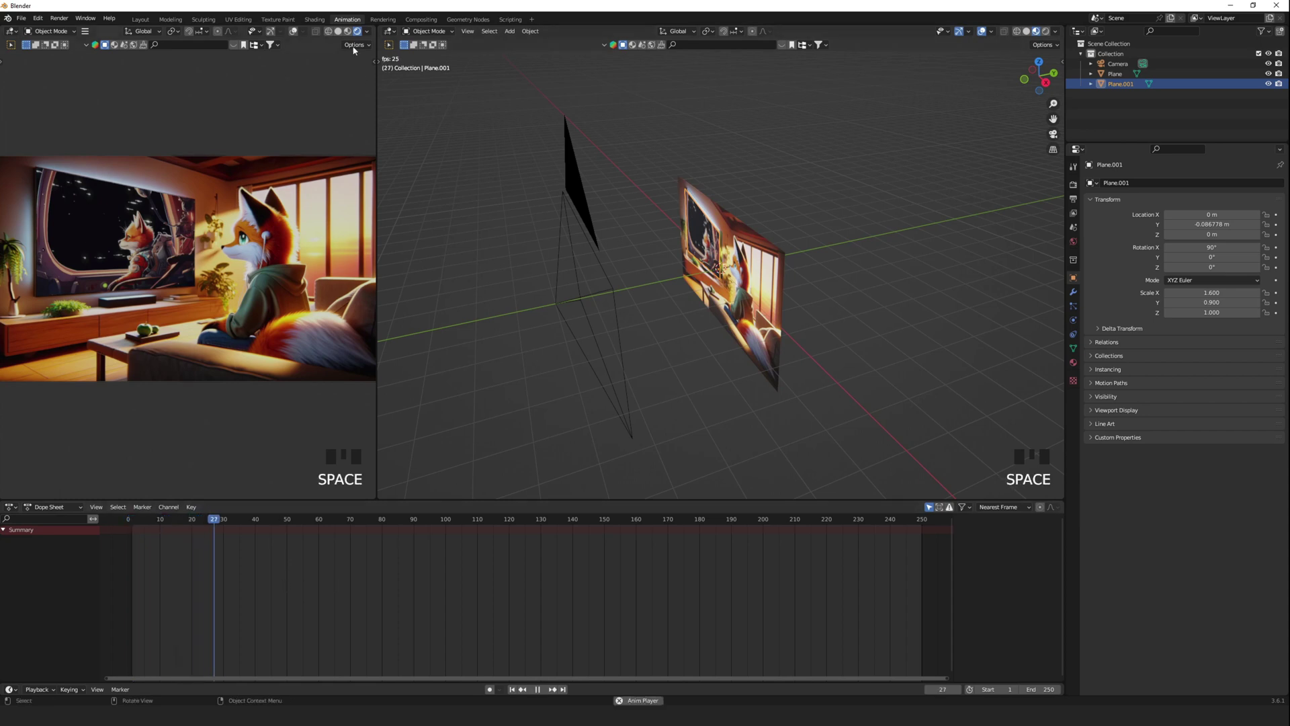
- Back in Shading, keep the movie frame count at 250 and enable Auto Refresh
click(314, 20)
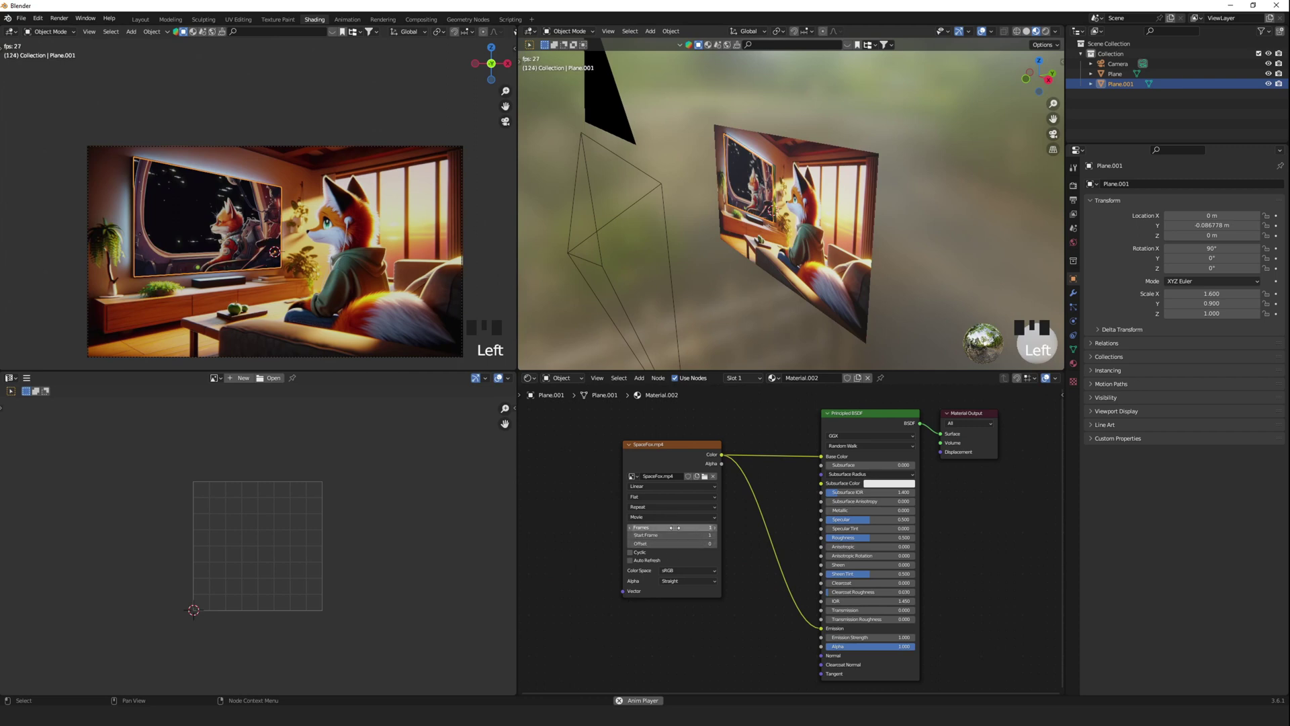
scroll(675, 527, up, 10)
shift+middle_drag(669, 544, 700, 562)
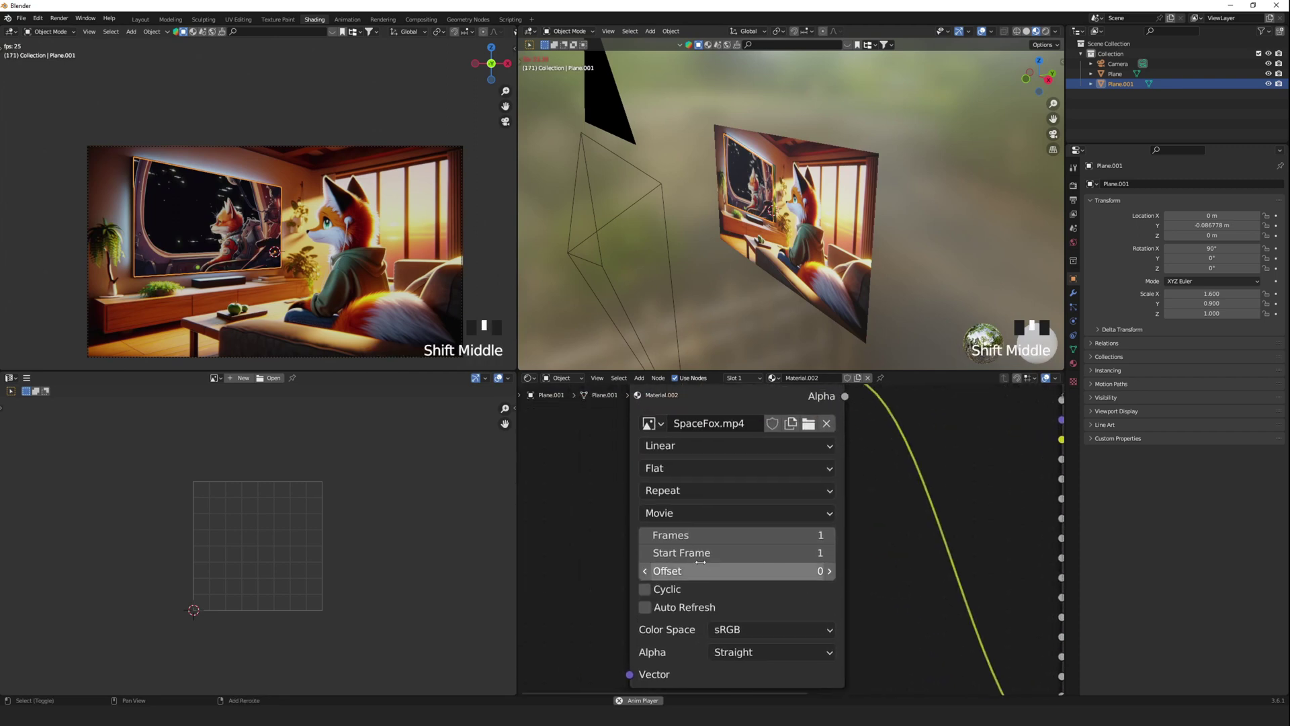
click(709, 536)
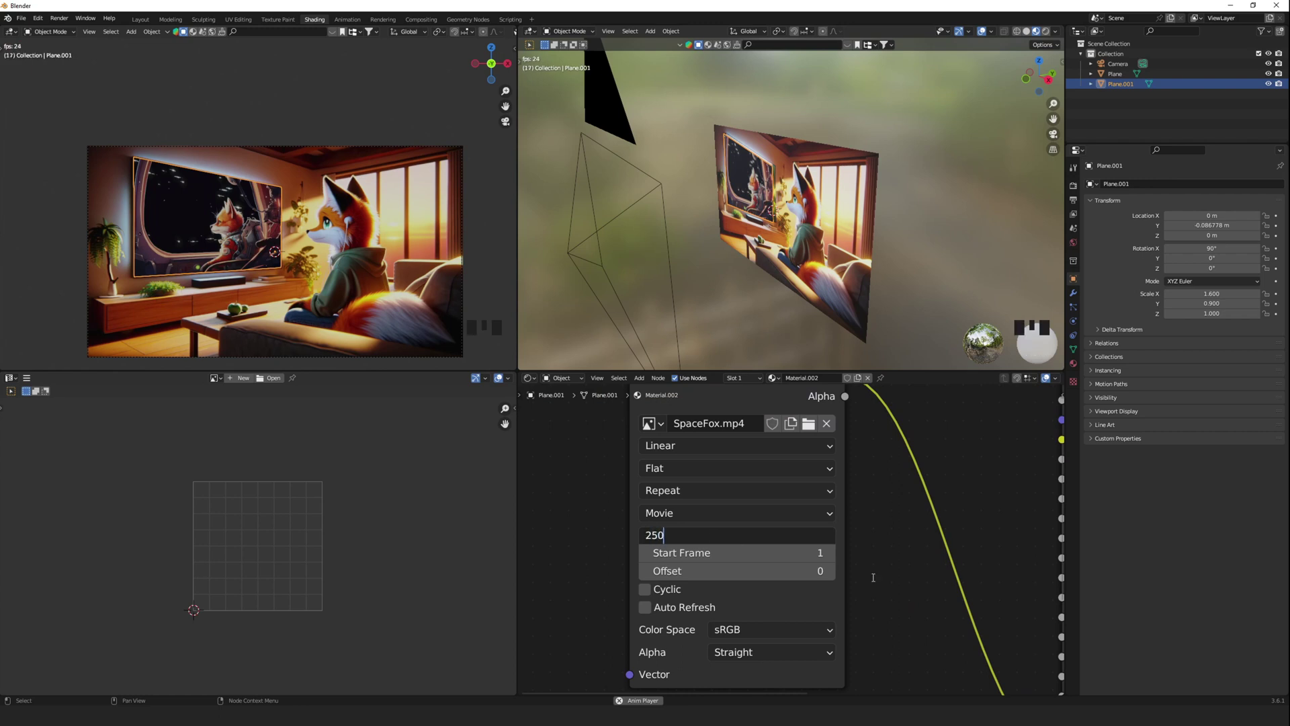
key(Return)
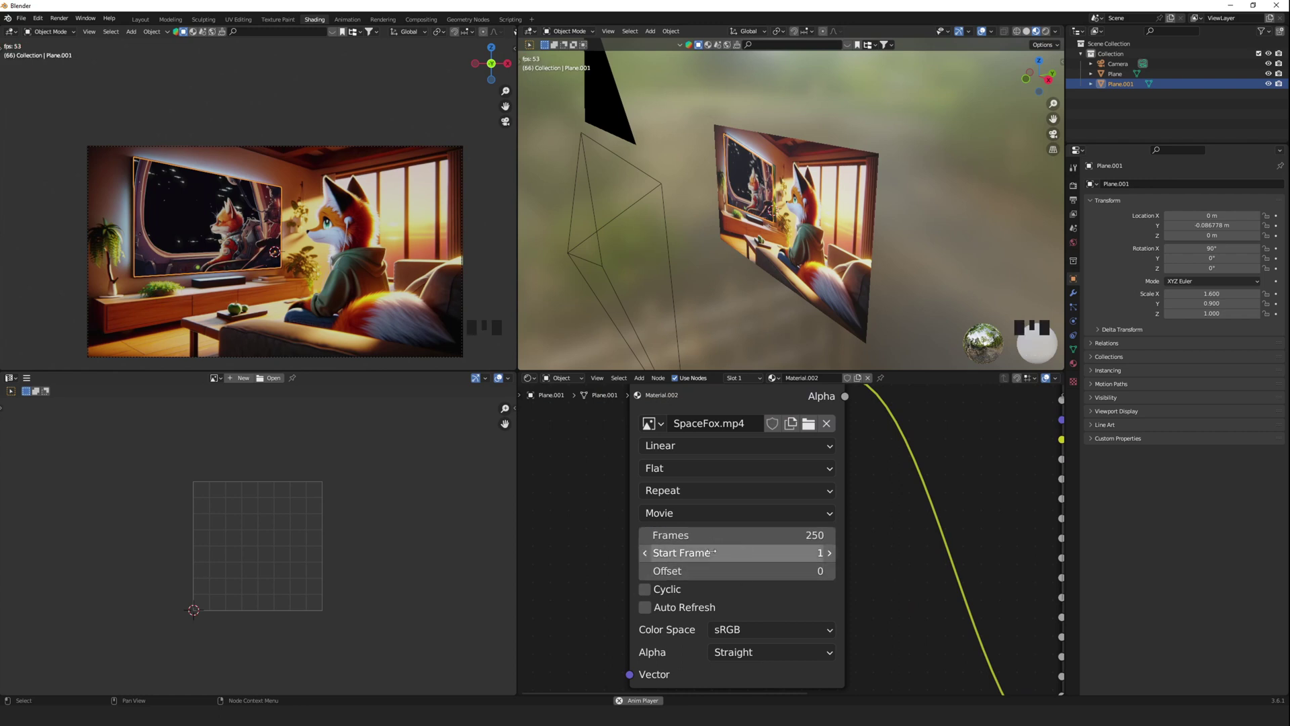
click(644, 608)
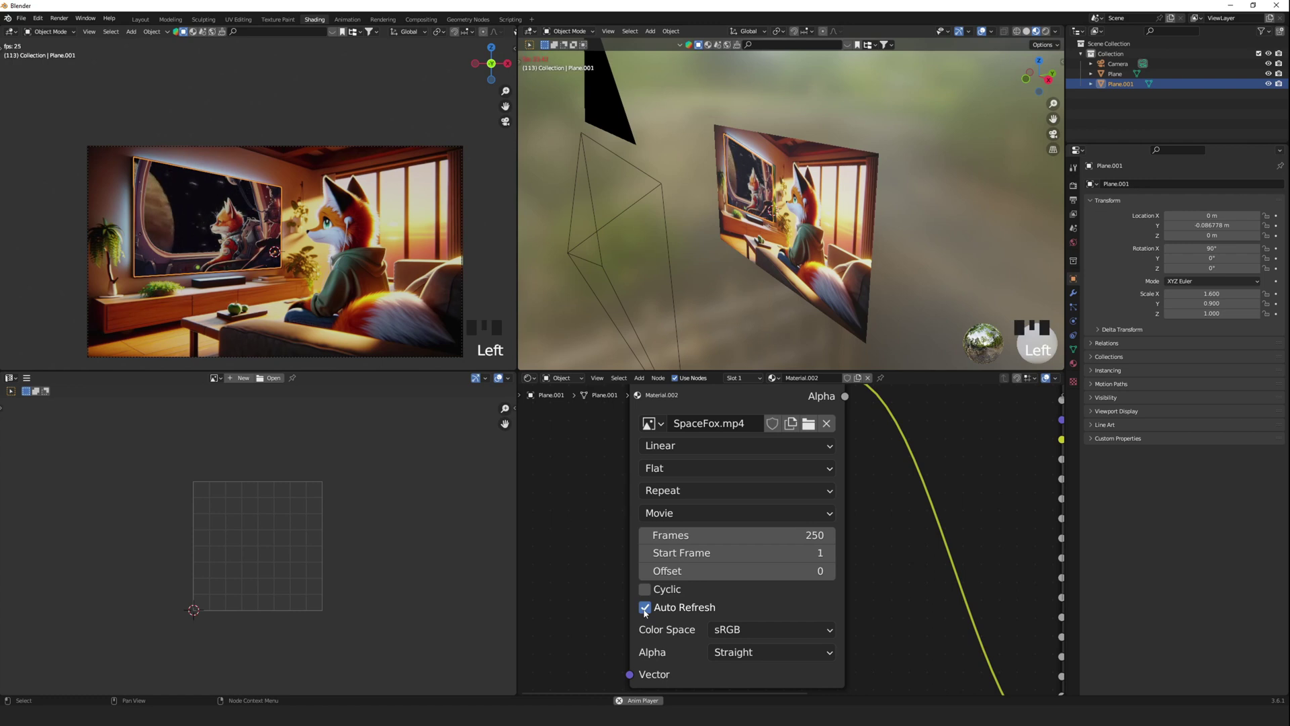
- Change the movie frame count to 25 and drag the frame offset to 51
click(736, 534)
text(25)
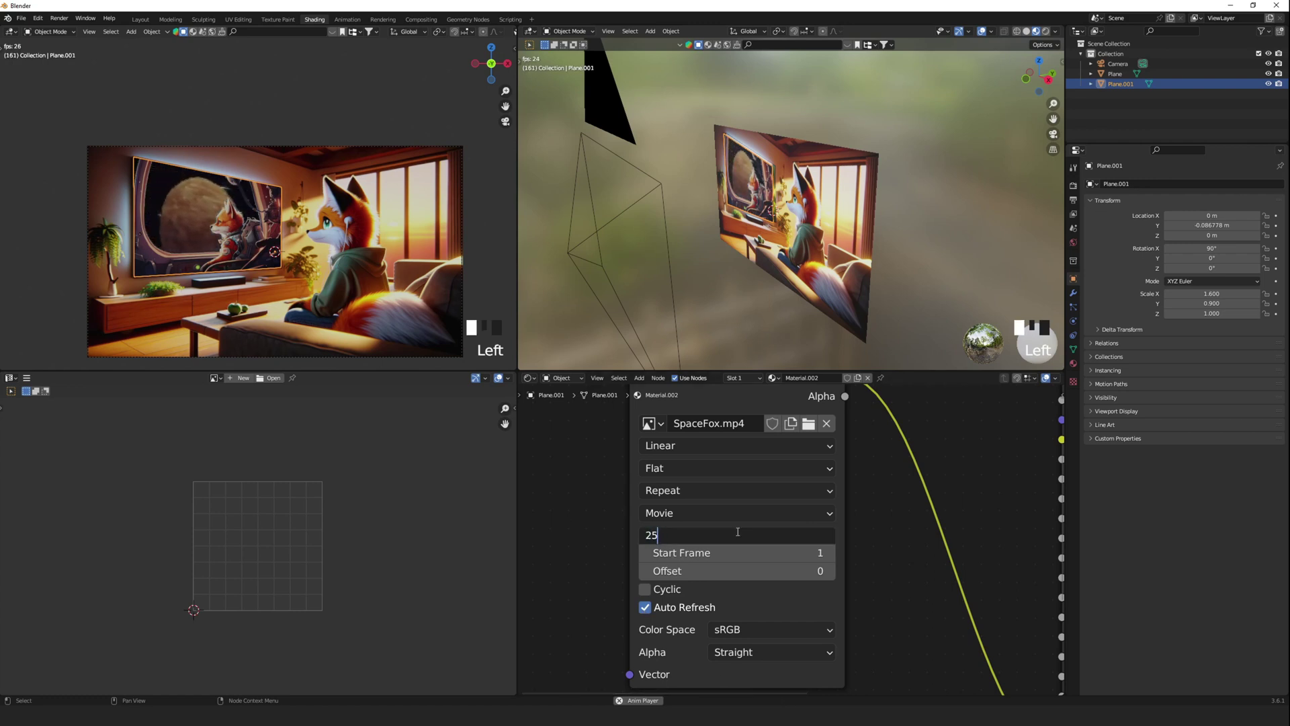
key(Return)
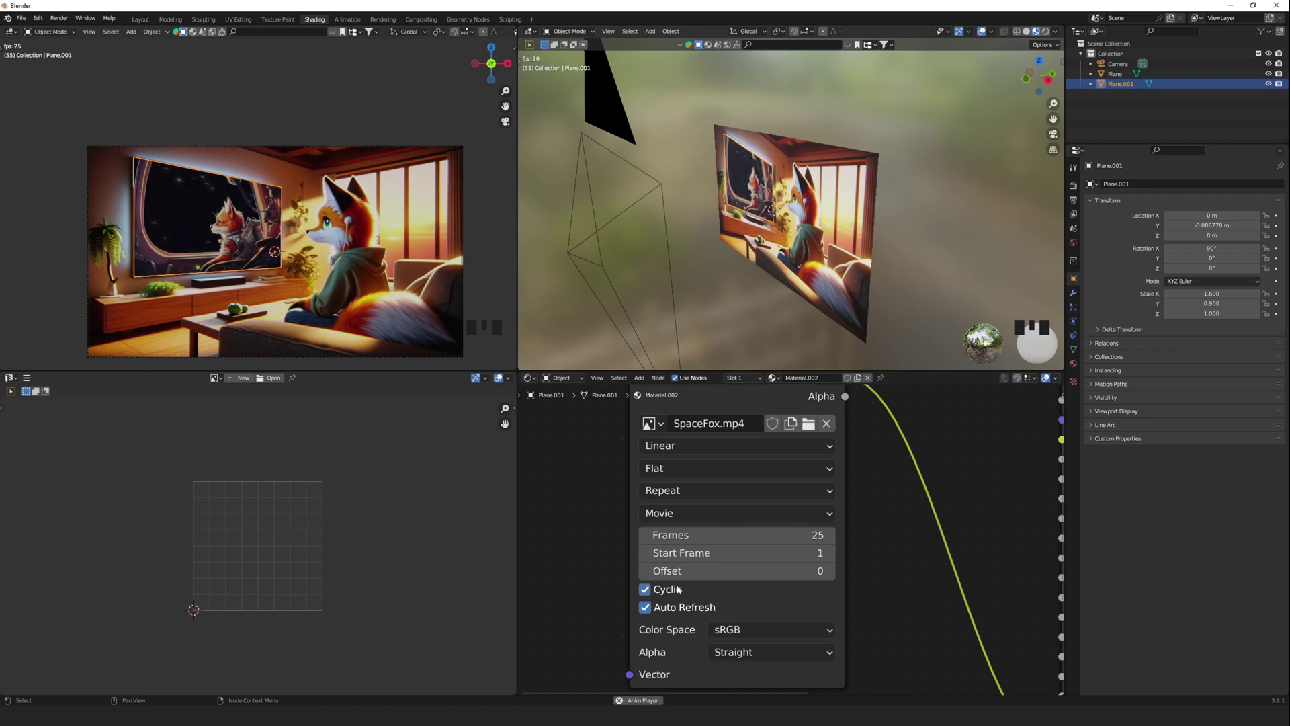
click(678, 571)
drag(667, 571, 702, 571)
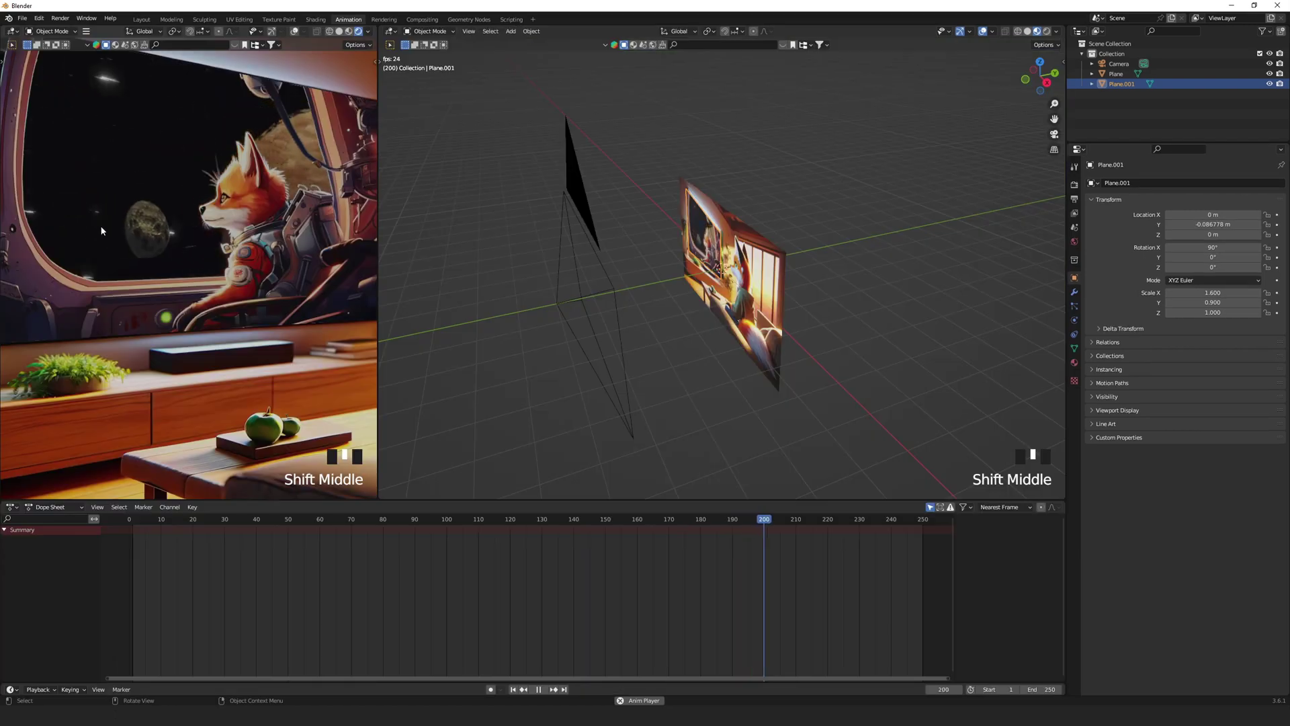
- Enlarge the camera view, zoom in on the TV, and put its screen plane in Edit Mode
drag(379, 323, 725, 324)
shift+middle_drag(514, 150, 457, 275)
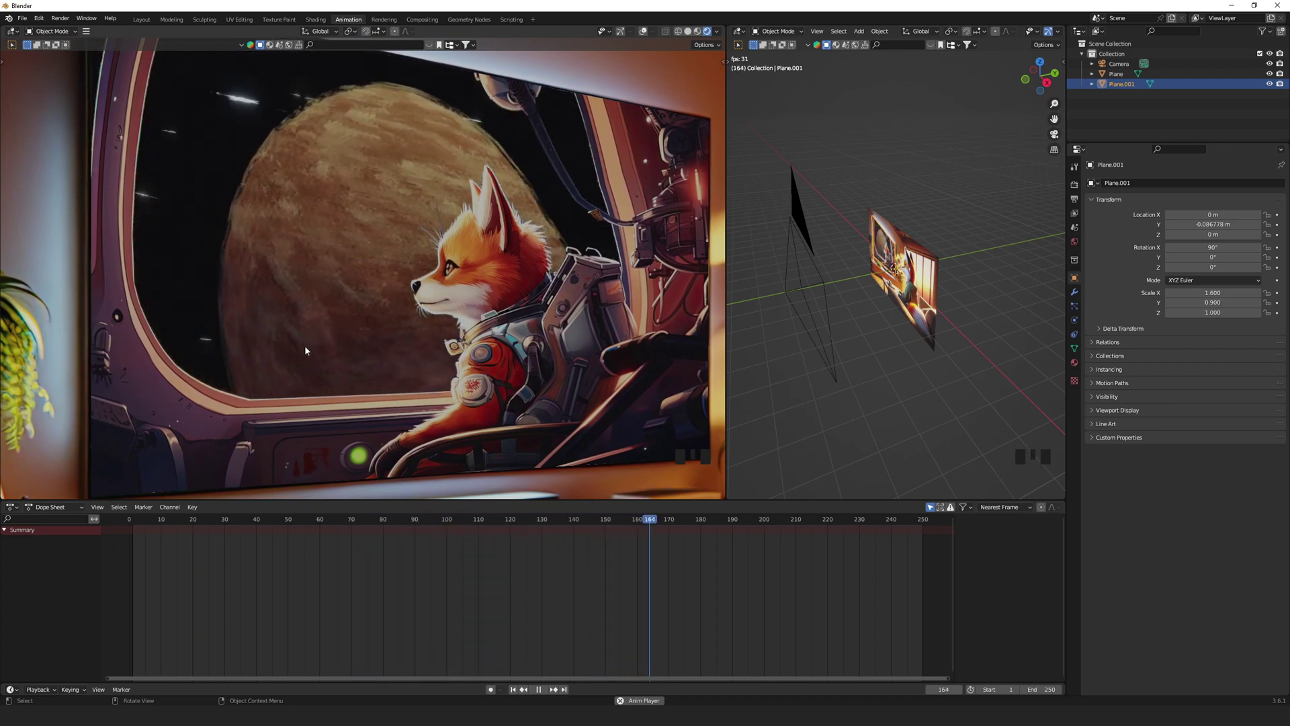
scroll(403, 307, down, 3)
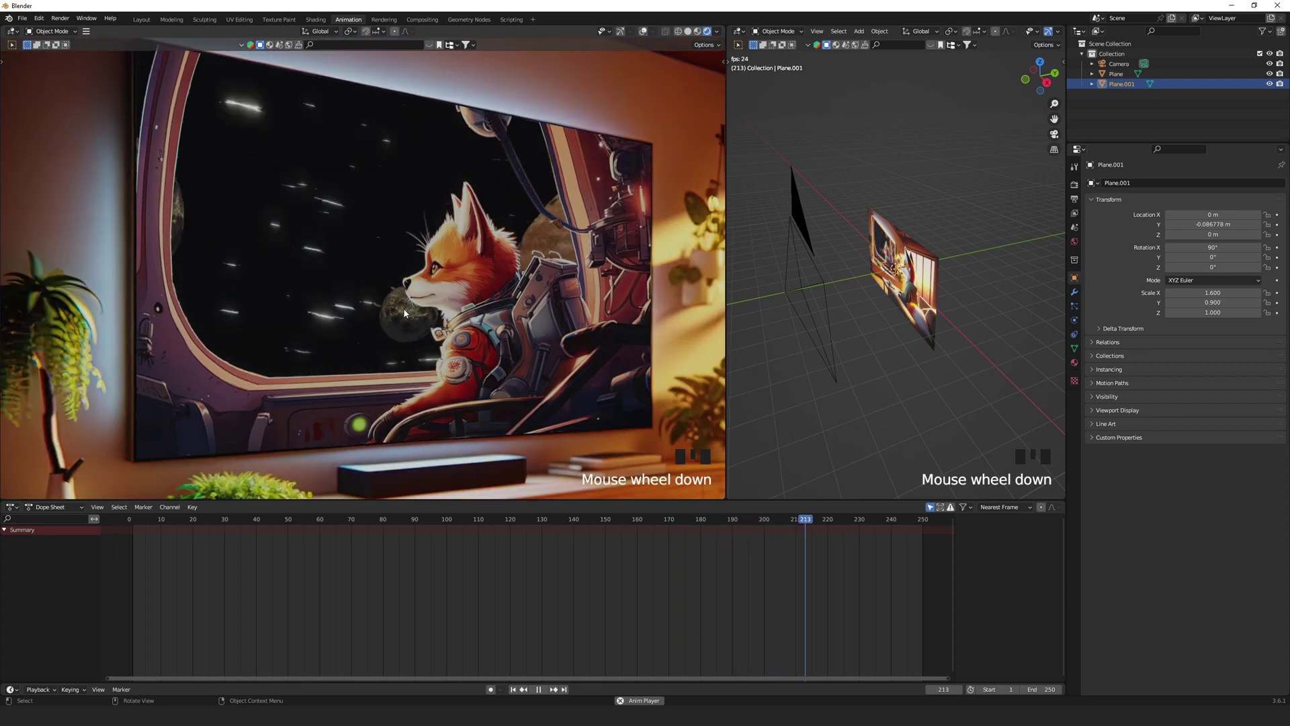
click(374, 253)
key(Tab)
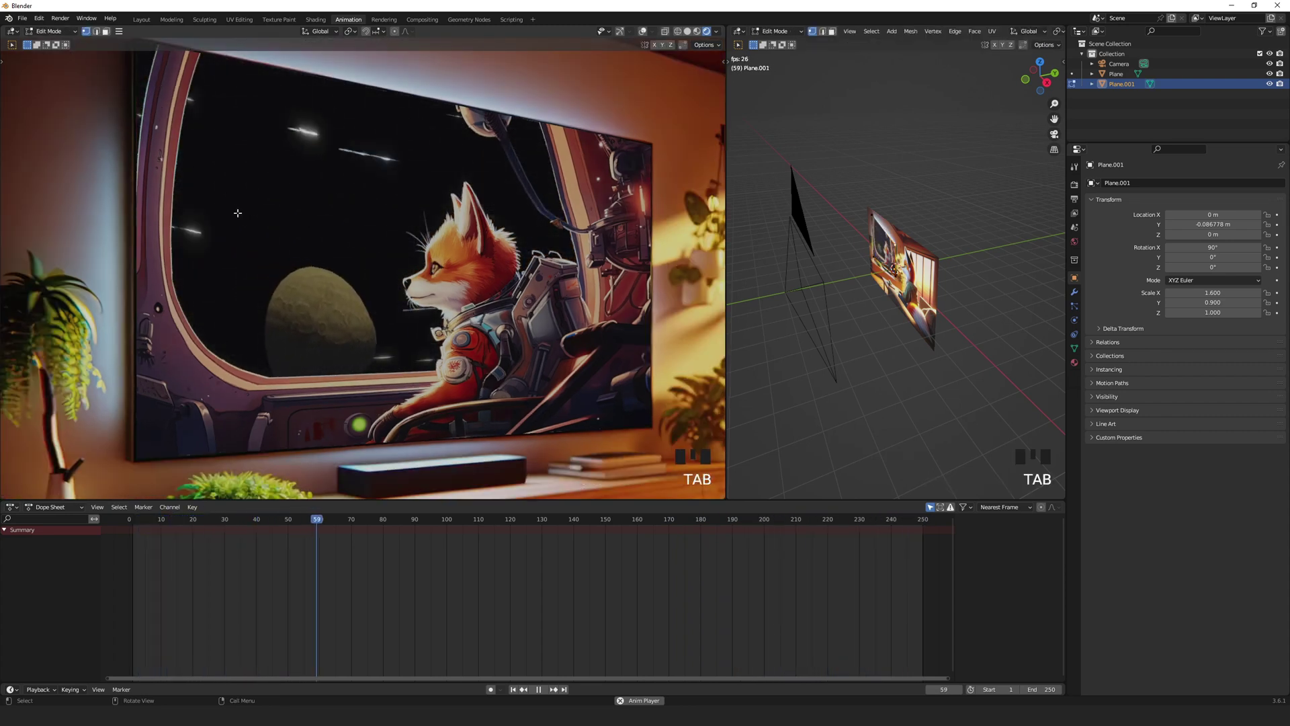
- Box-select all of the TV plane's vertices and apply Subdivide
scroll(166, 123, down, 2)
drag(130, 67, 649, 436)
right_click(316, 213)
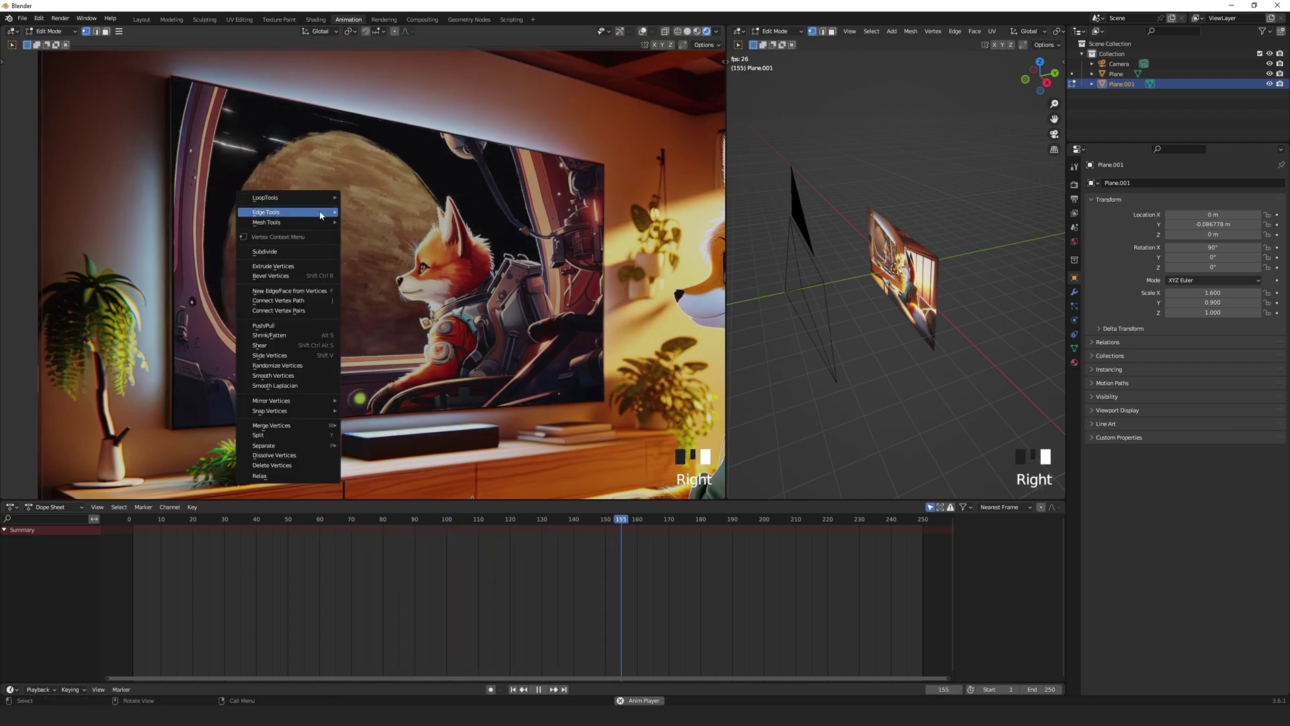
mouse_move(320, 215)
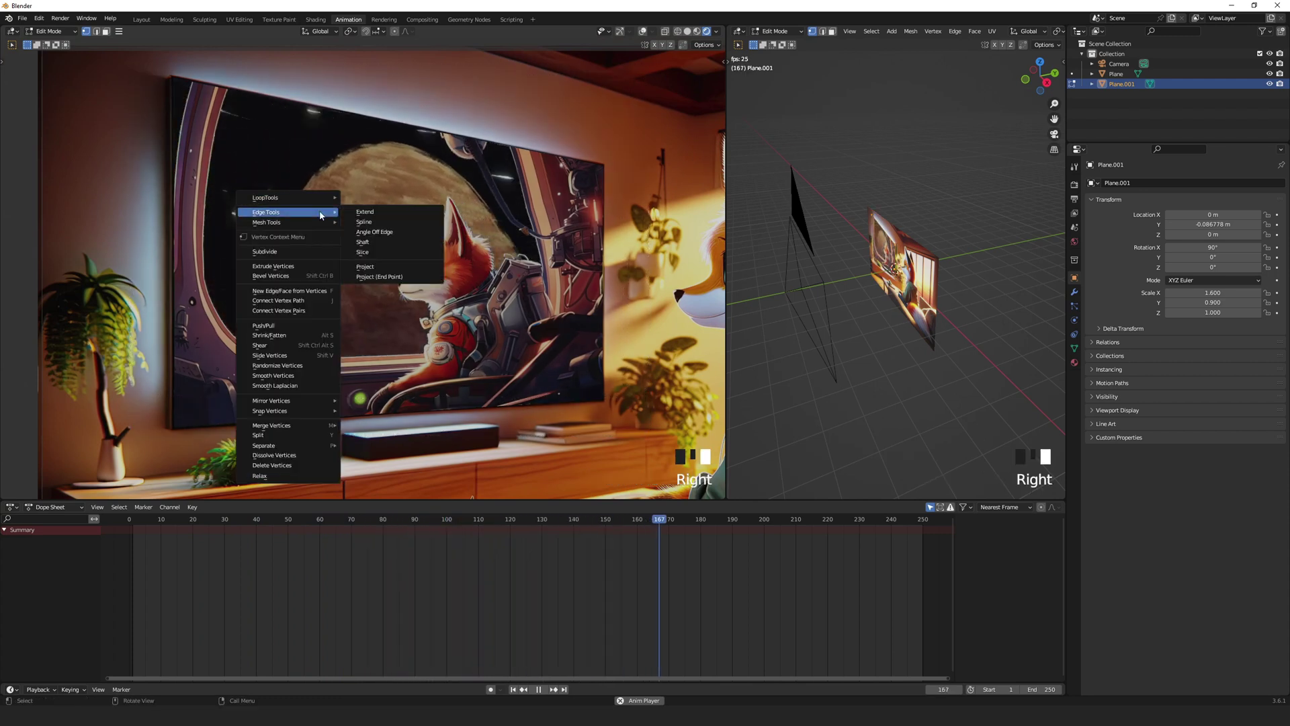
click(290, 252)
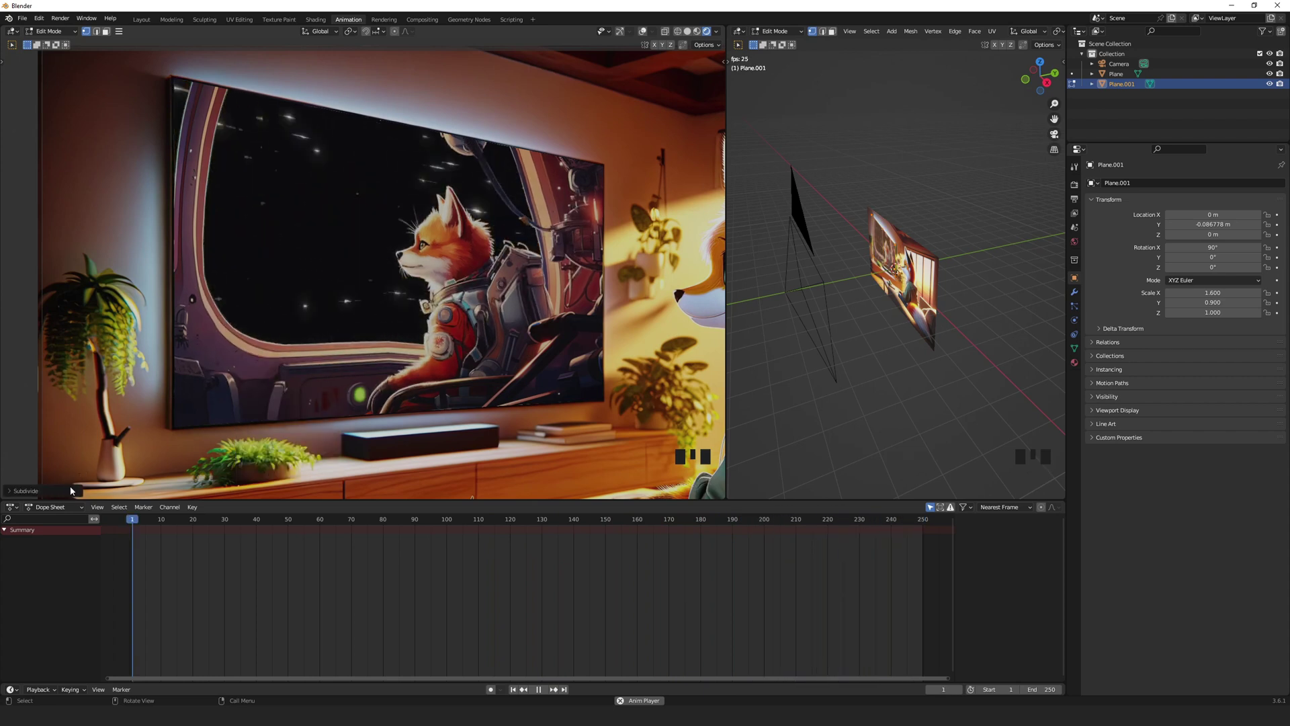
- Raise the Subdivide operator's Number of Cuts to 10
click(27, 491)
click(136, 422)
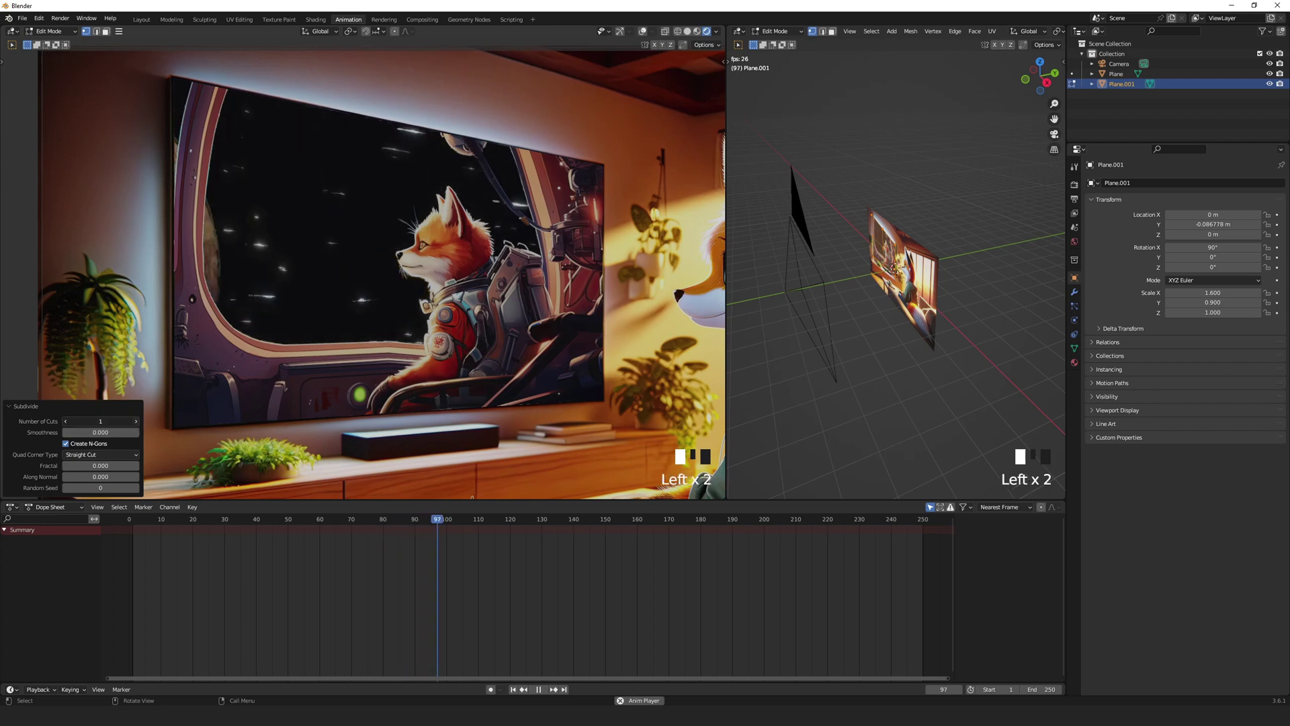
click(137, 421)
click(137, 421)
click(136, 422)
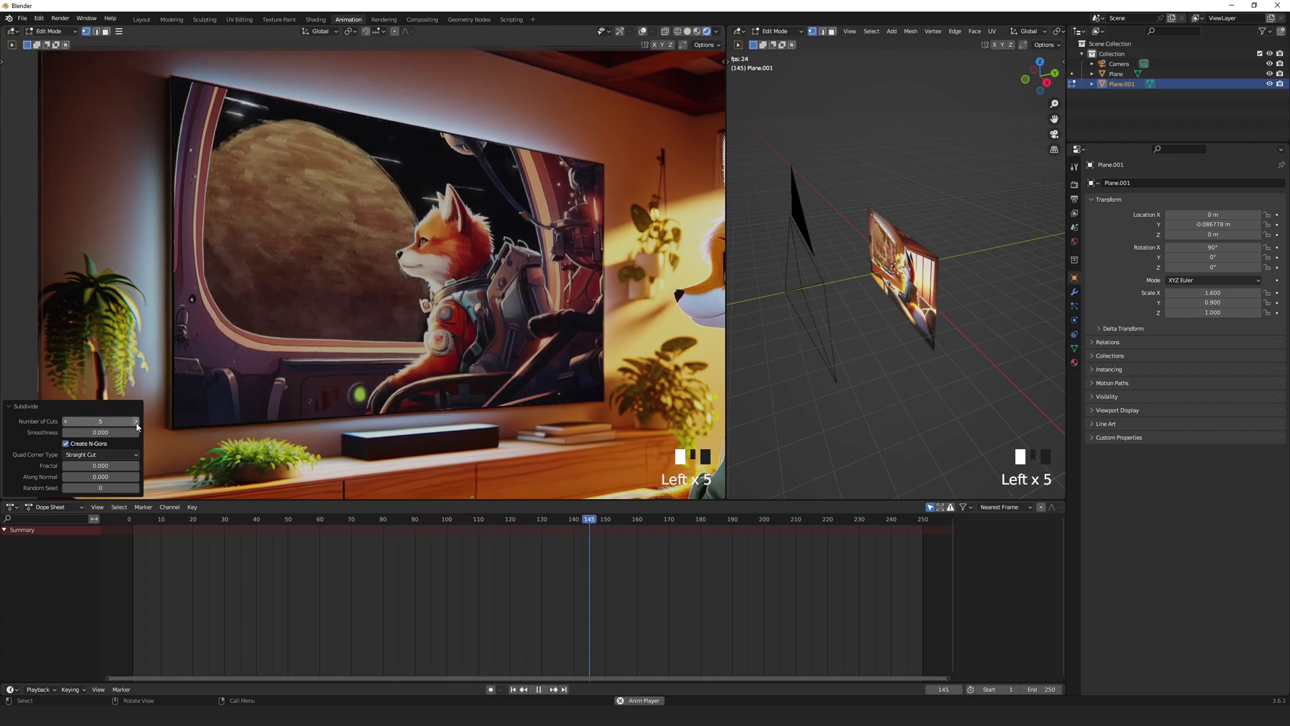
click(137, 422)
click(136, 421)
click(136, 421)
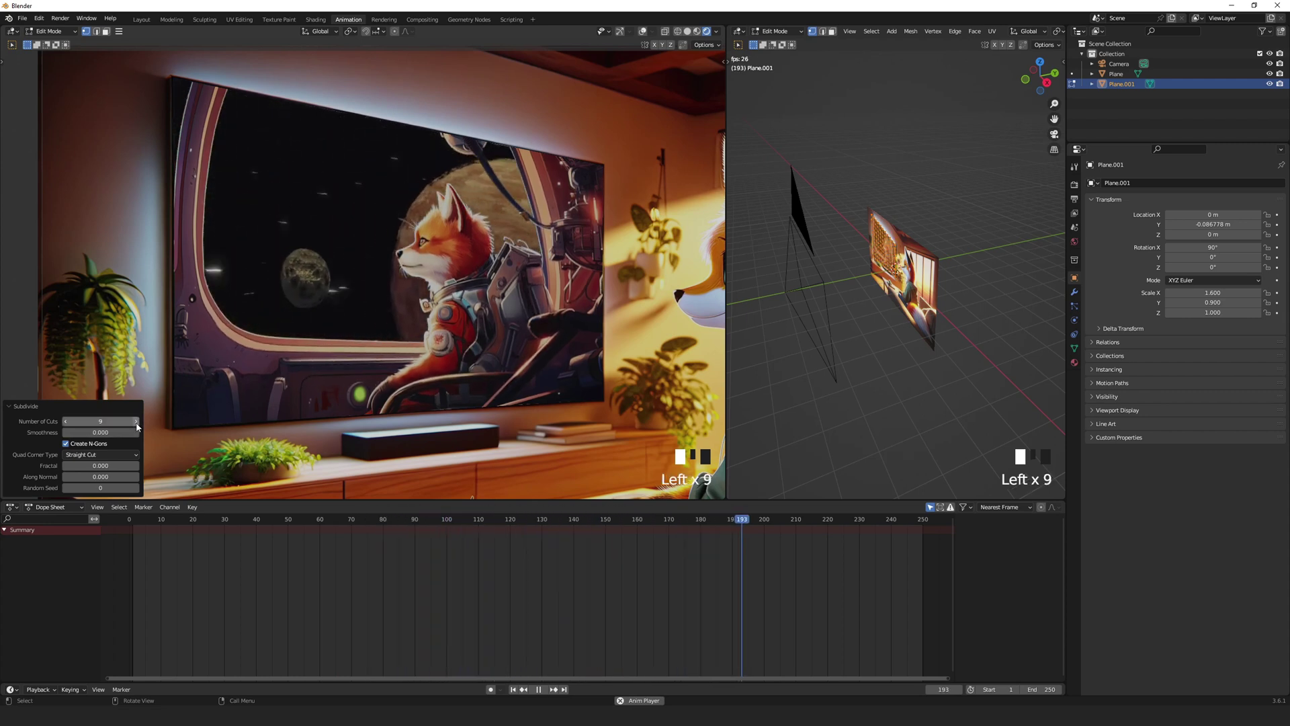
click(137, 421)
click(136, 421)
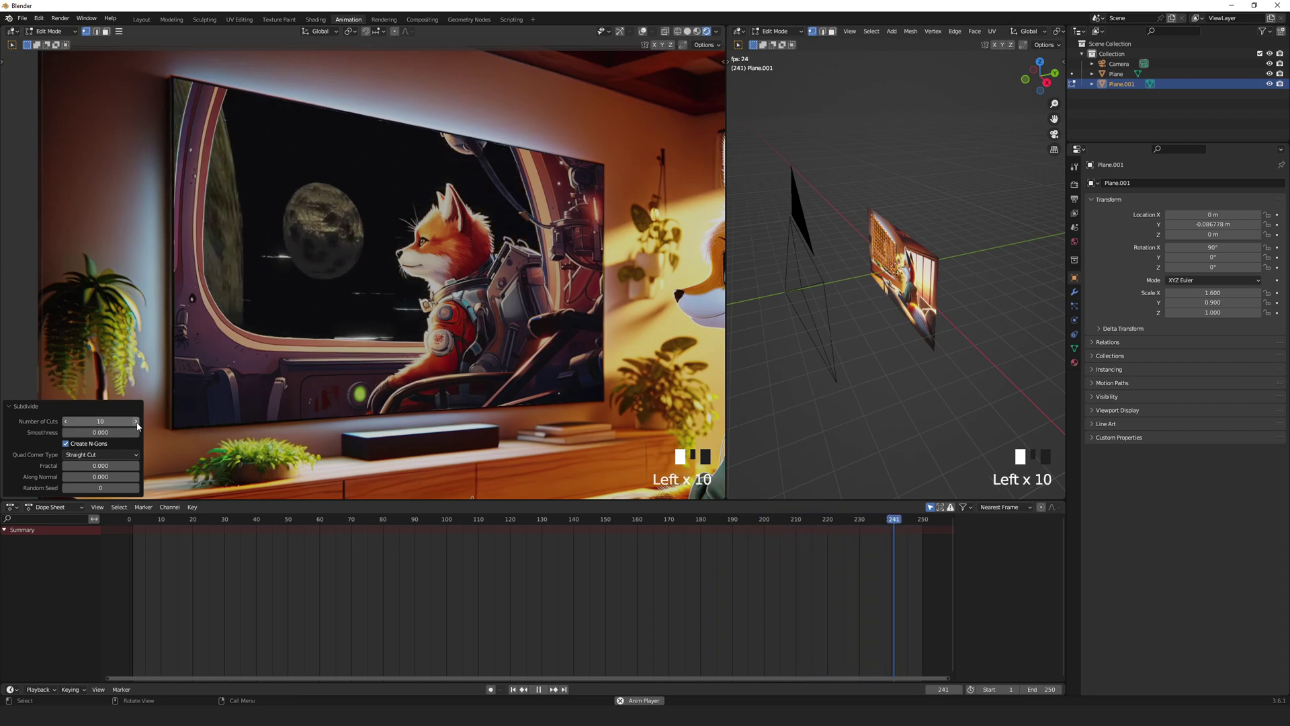